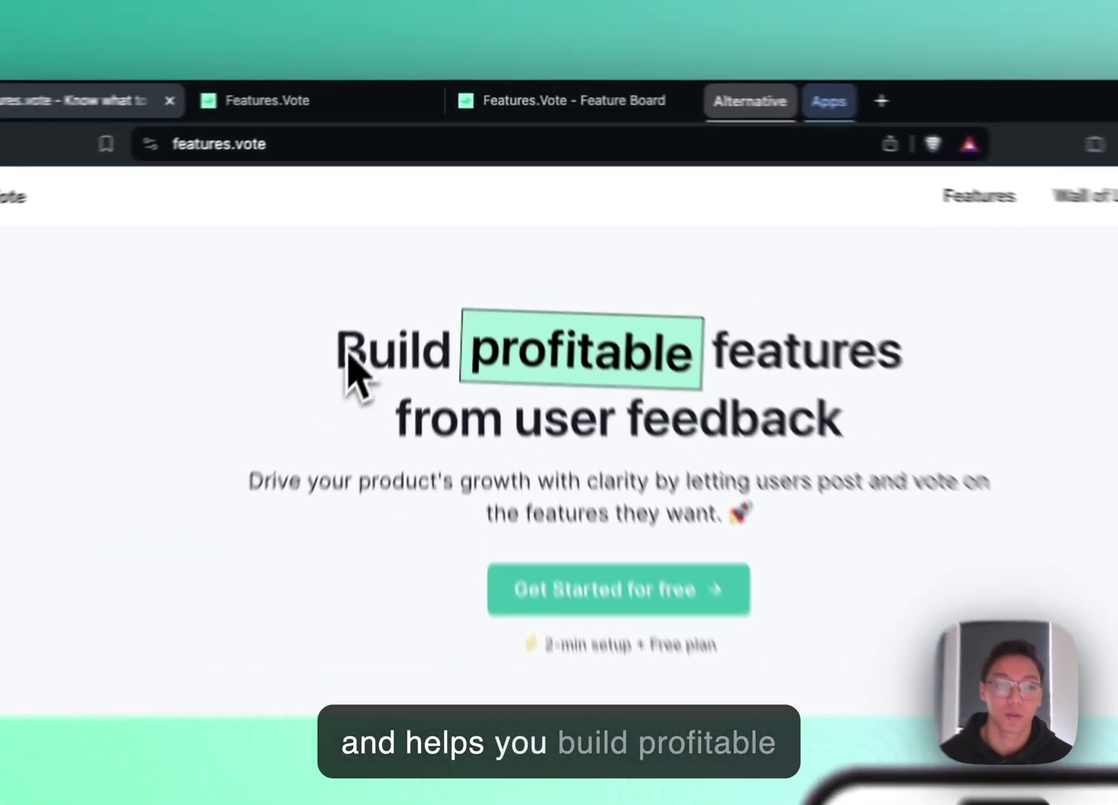
# - Highlight the landing heading, then preview and dismiss the new feature request form on the board
pyautogui.moveTo(388, 240); pyautogui.dragTo(729, 249)
pyautogui.click(668, 410)
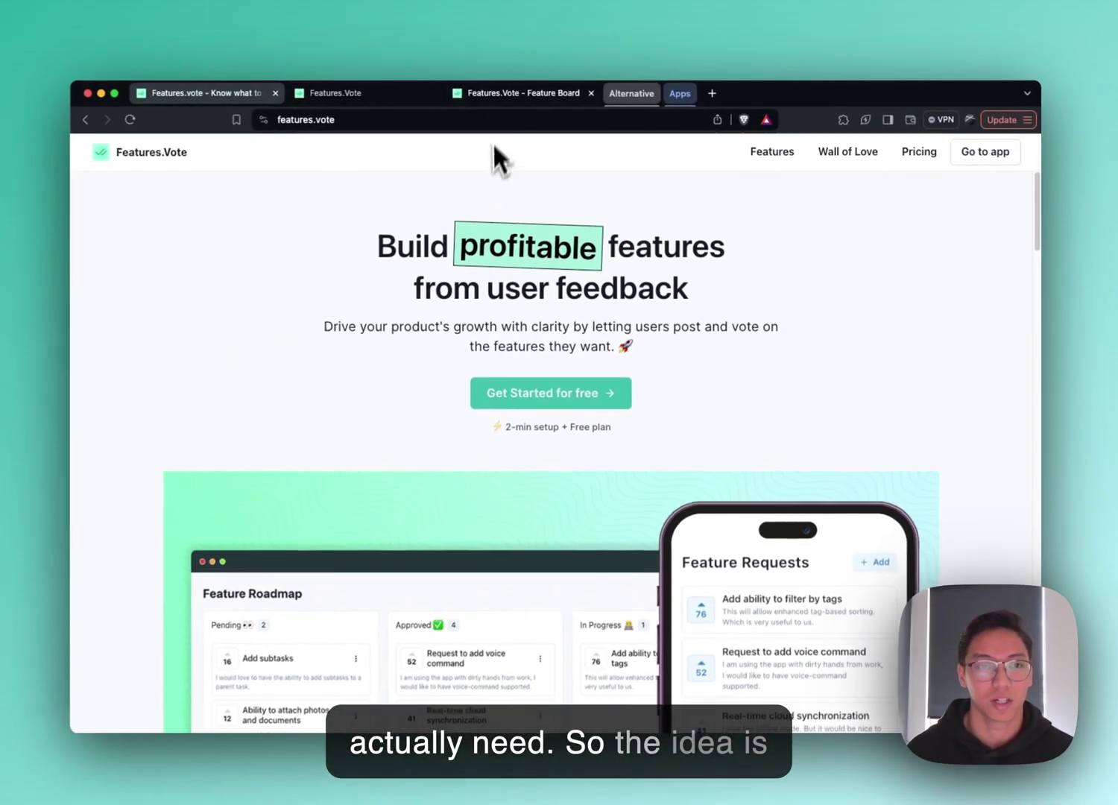
pyautogui.click(521, 94)
pyautogui.click(759, 246)
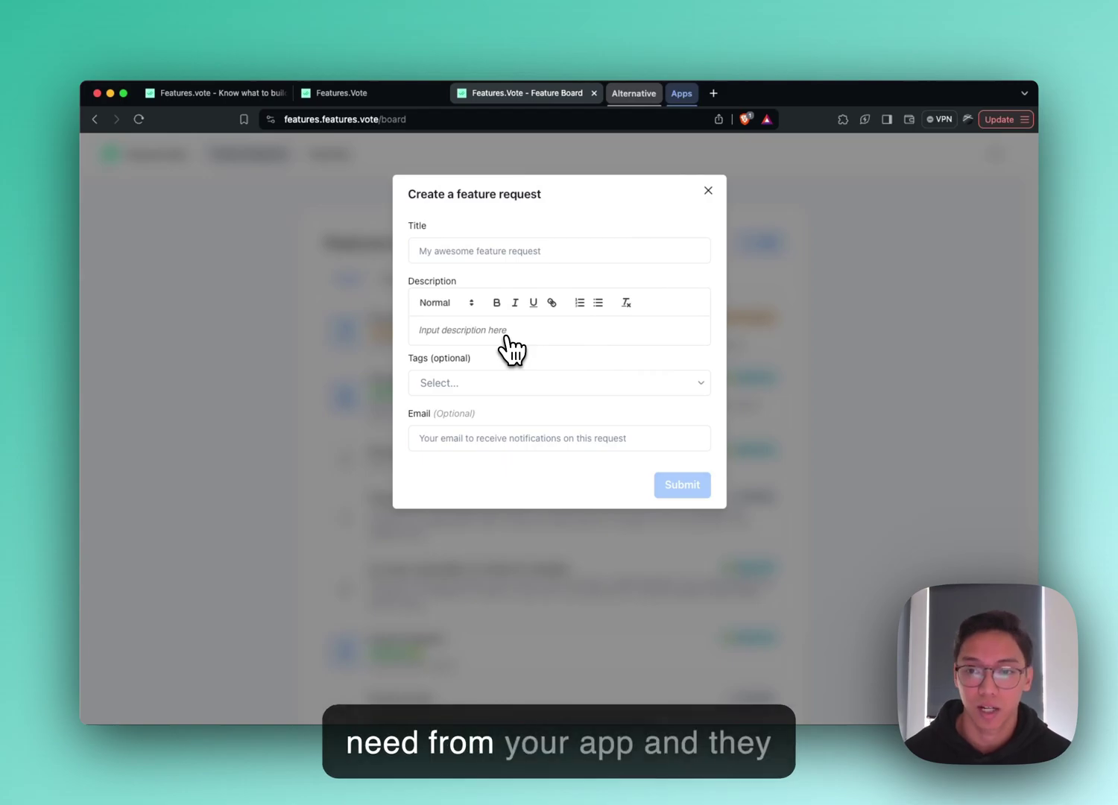
pyautogui.click(373, 333)
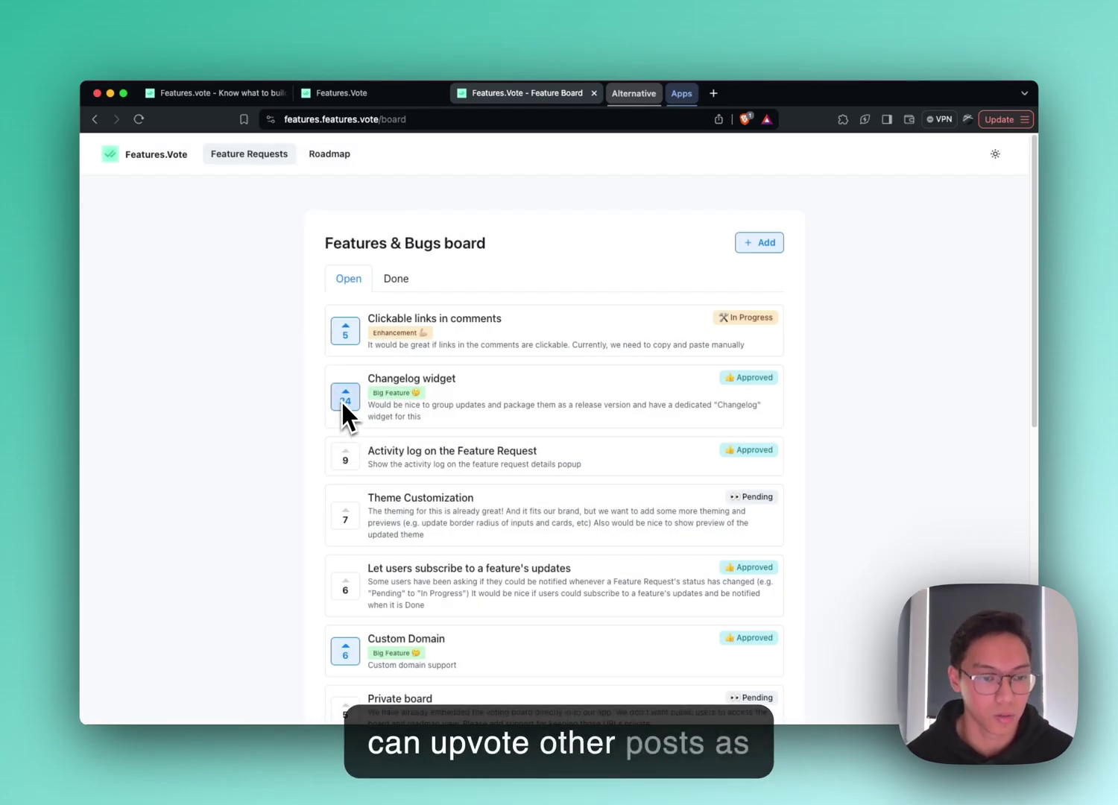
# - Upvote the Activity log request and return to the landing page tagline
pyautogui.click(345, 456)
pyautogui.click(209, 100)
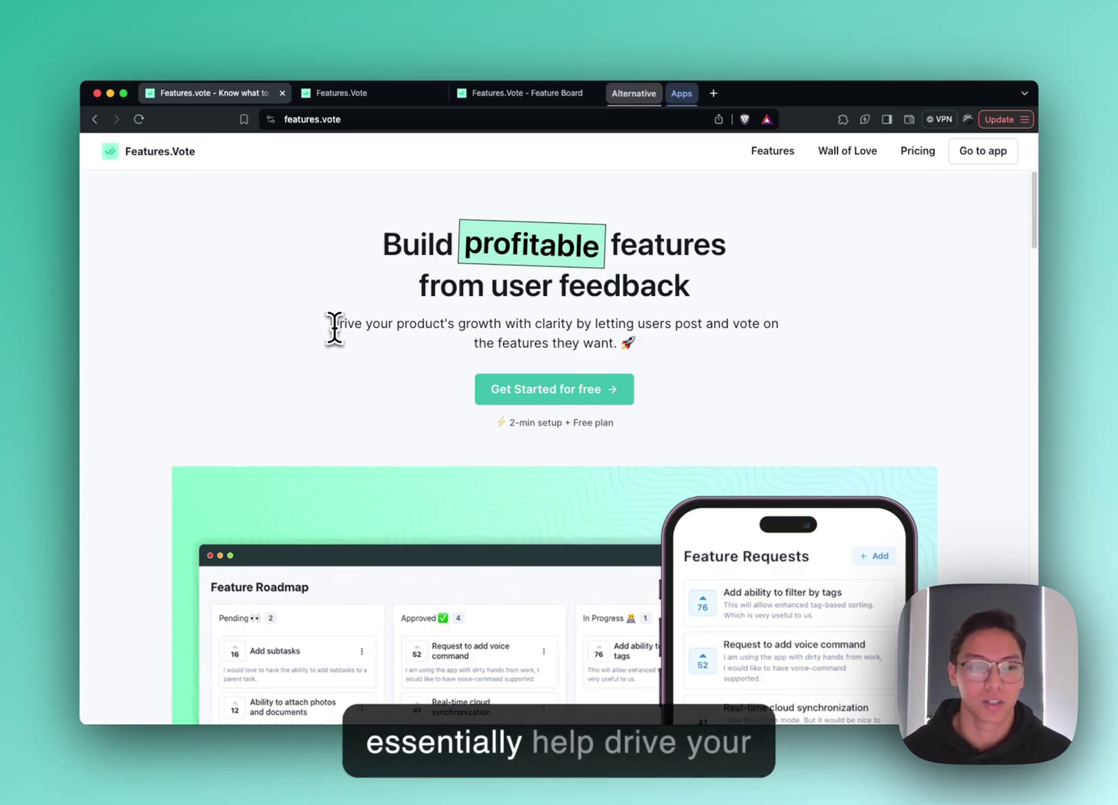
pyautogui.moveTo(431, 323); pyautogui.dragTo(449, 324)
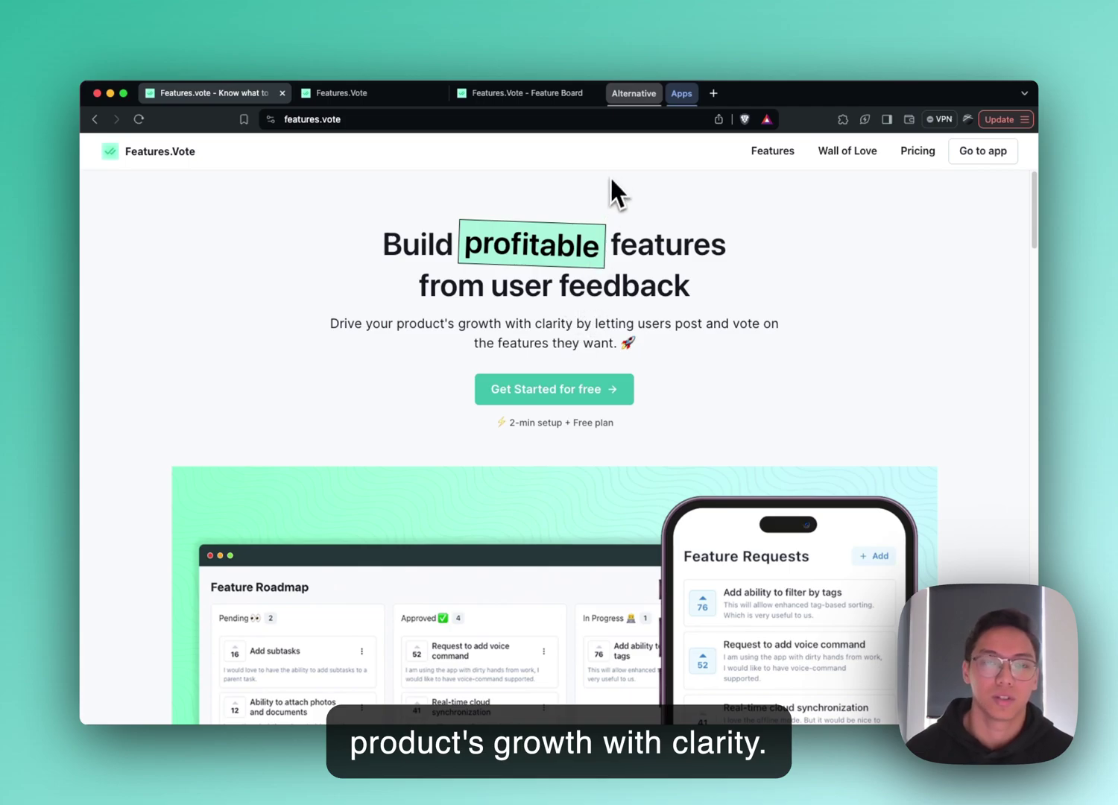
# - Compare Canny and UserVoice pricing, highlighting UserVoice's $699 Essentials price, then return to Features.Vote
pyautogui.click(632, 95)
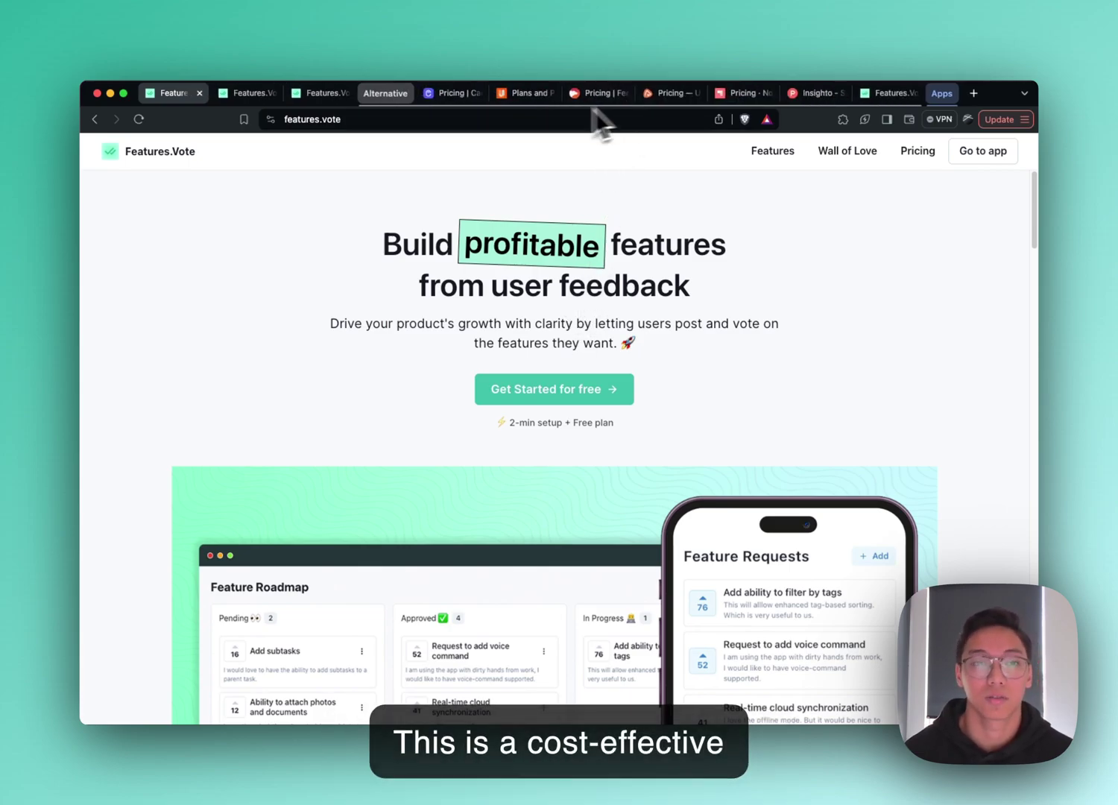
pyautogui.click(446, 102)
pyautogui.click(519, 93)
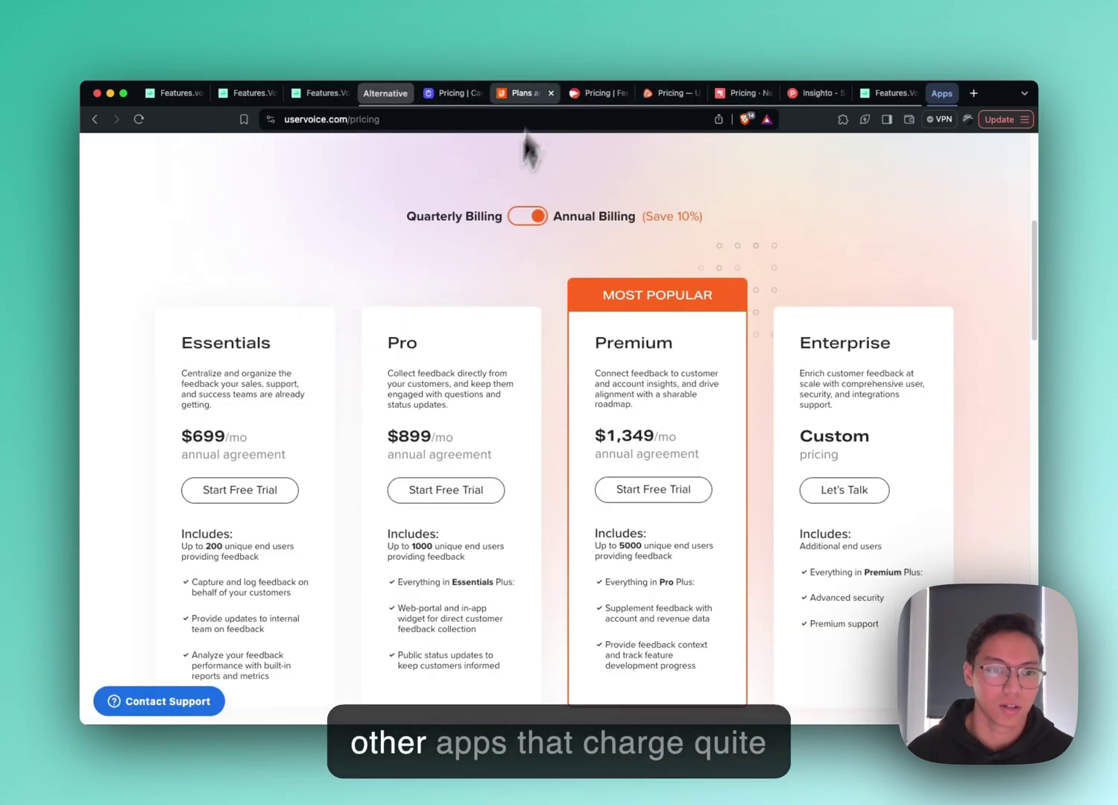
pyautogui.moveTo(182, 436); pyautogui.dragTo(246, 436)
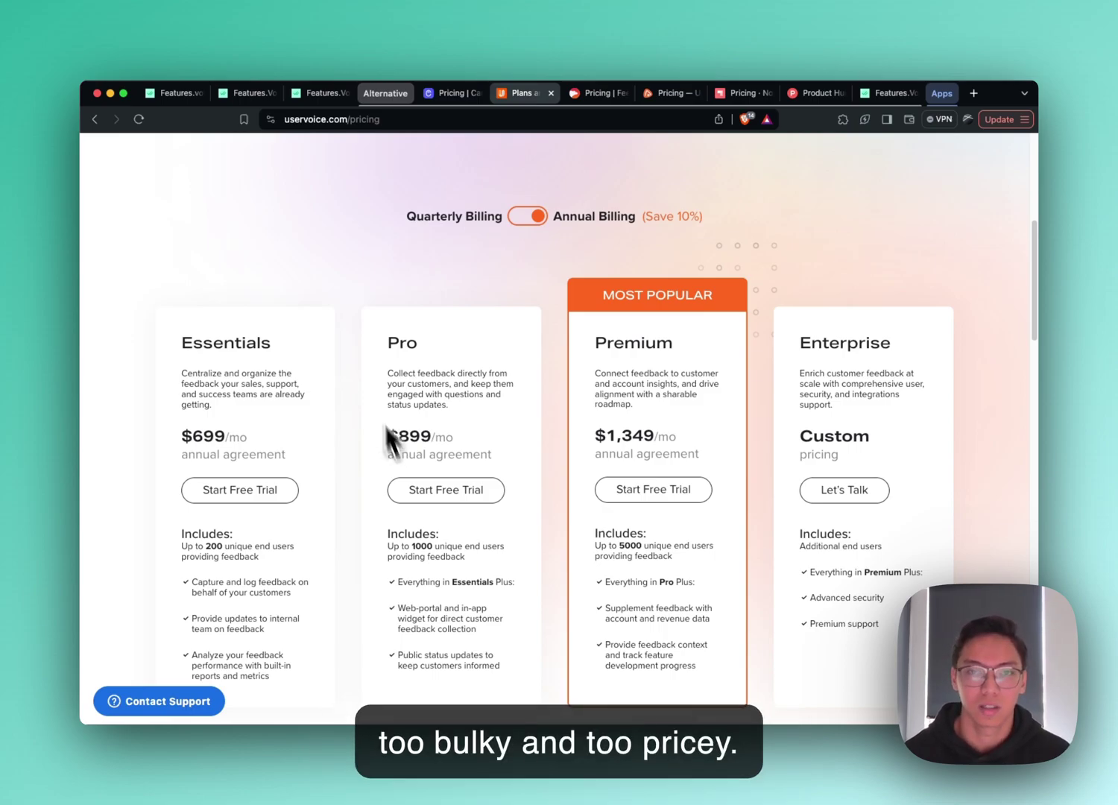
pyautogui.click(183, 97)
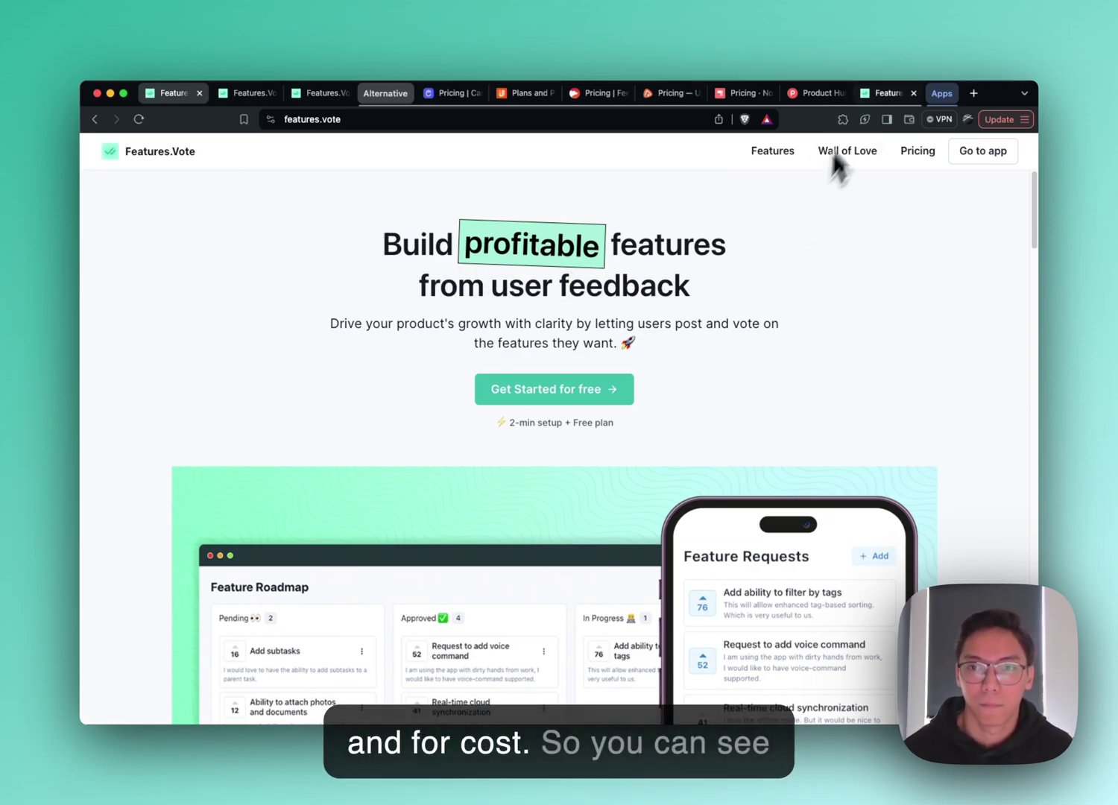
# - Scroll the Pricing Comparison page down to Features.Vote's '$49 once' price and highlight it
pyautogui.scroll(5, 511, 270)
pyautogui.moveTo(414, 241); pyautogui.dragTo(696, 243)
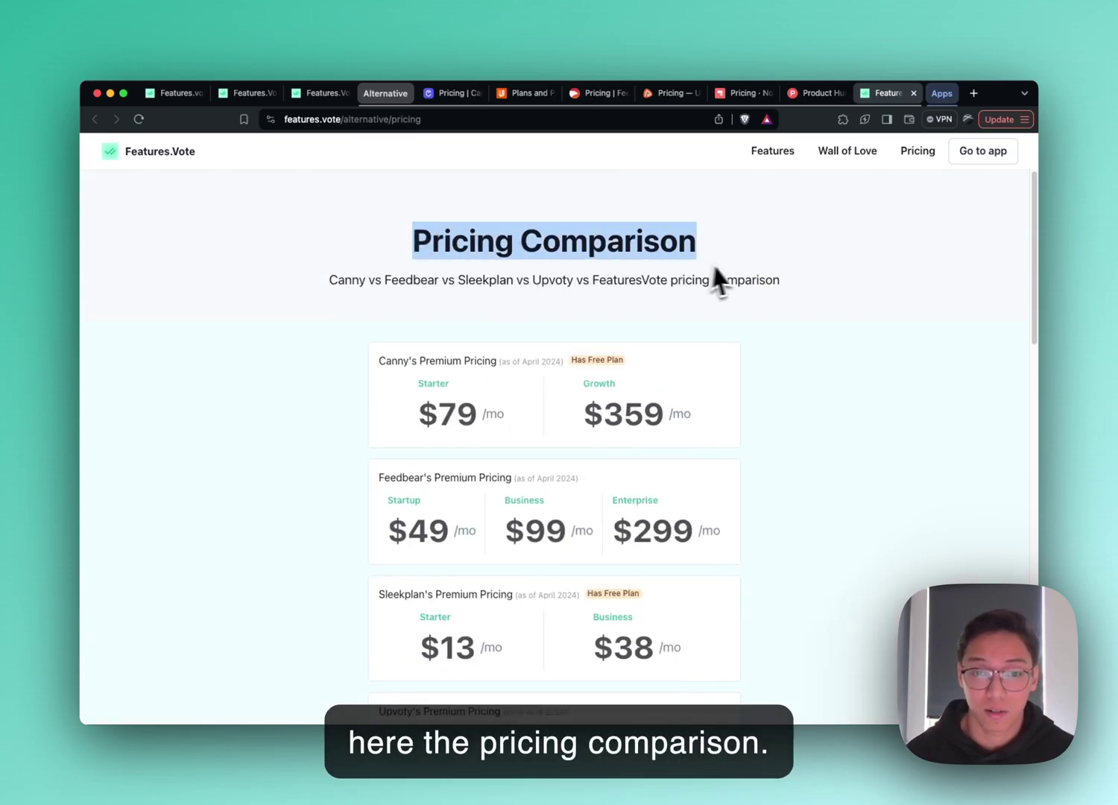
pyautogui.click(715, 280)
pyautogui.scroll(-3, 716, 279)
pyautogui.scroll(-2, 715, 276)
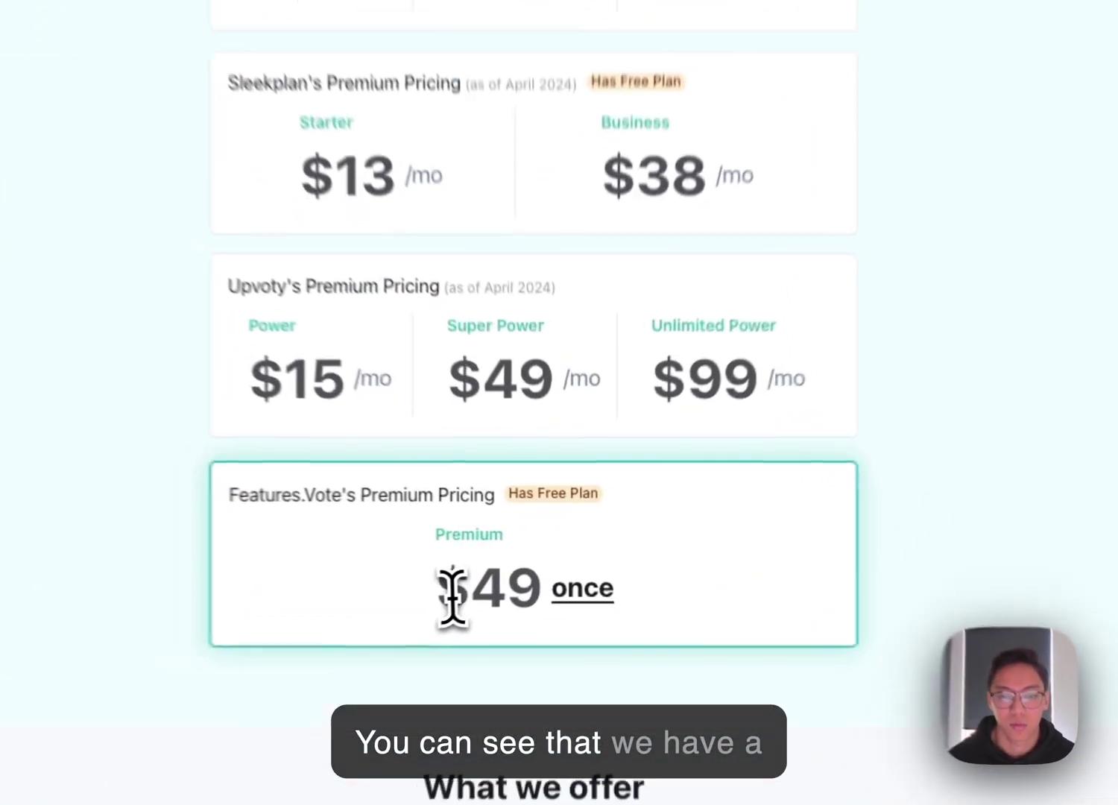
pyautogui.moveTo(445, 589); pyautogui.dragTo(656, 609)
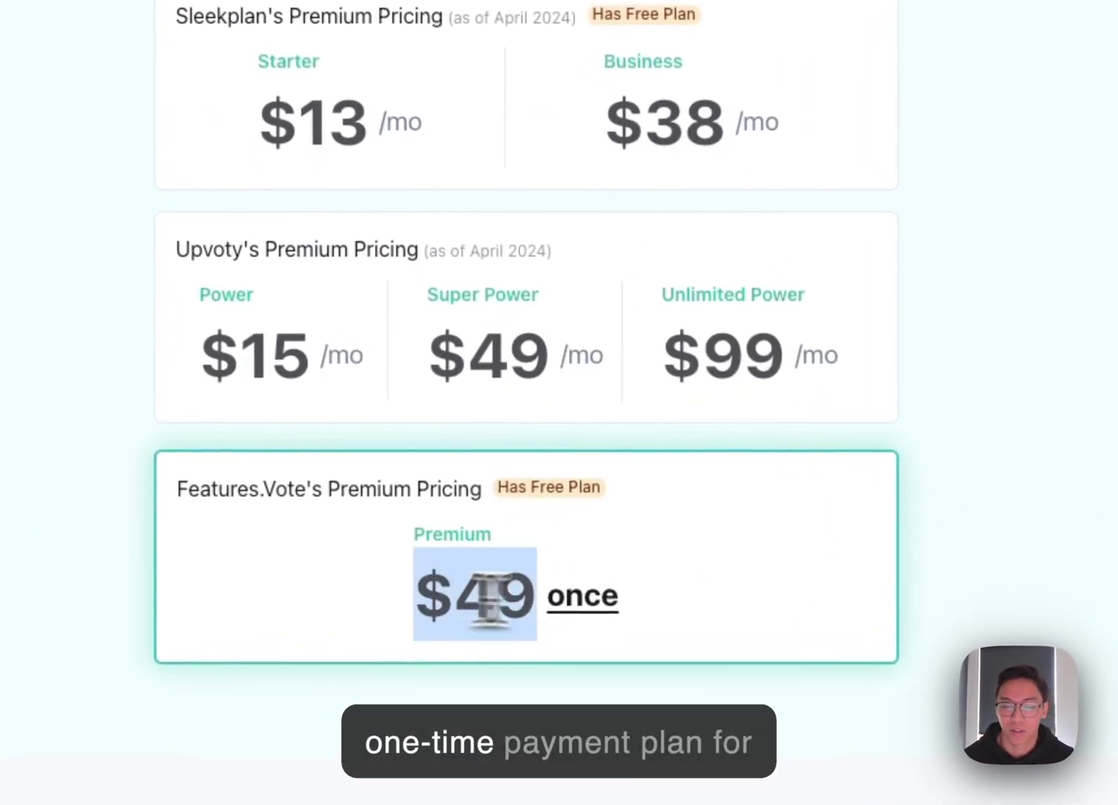
pyautogui.click(667, 596)
pyautogui.scroll(-2, 669, 585)
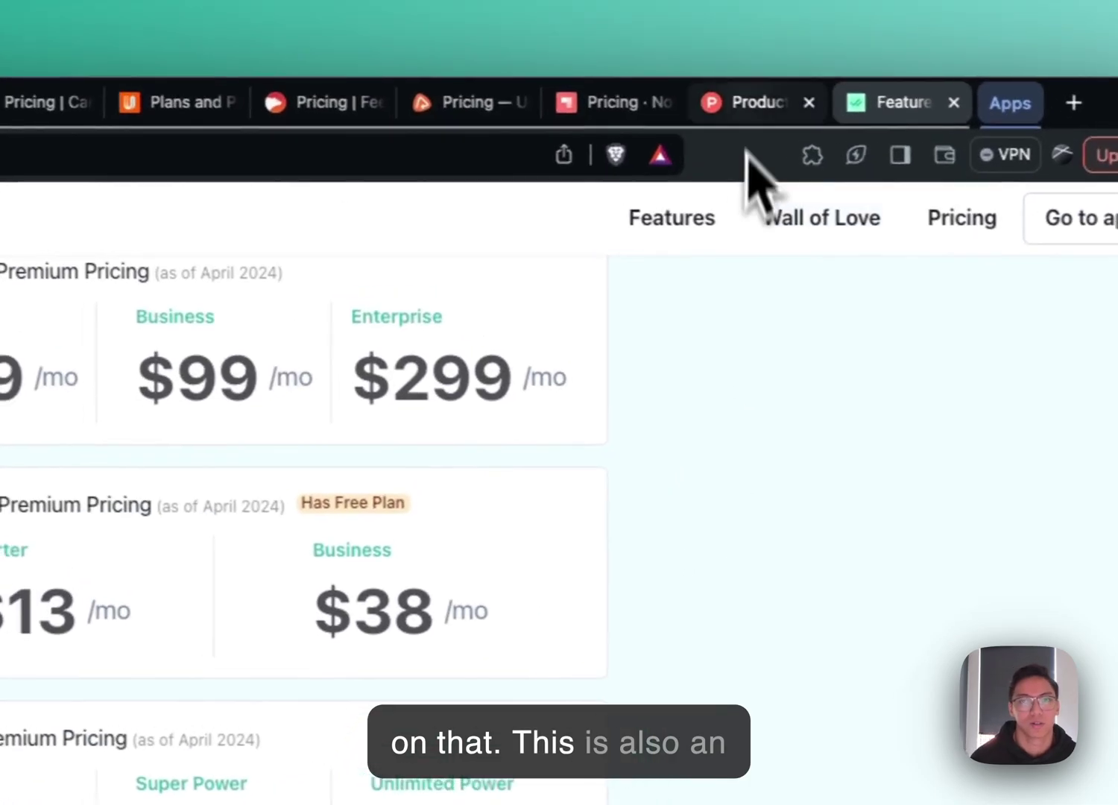
# - Scroll Insighto's Product Hunt launch page to highlight '100% free' in the maker's comment
pyautogui.click(749, 102)
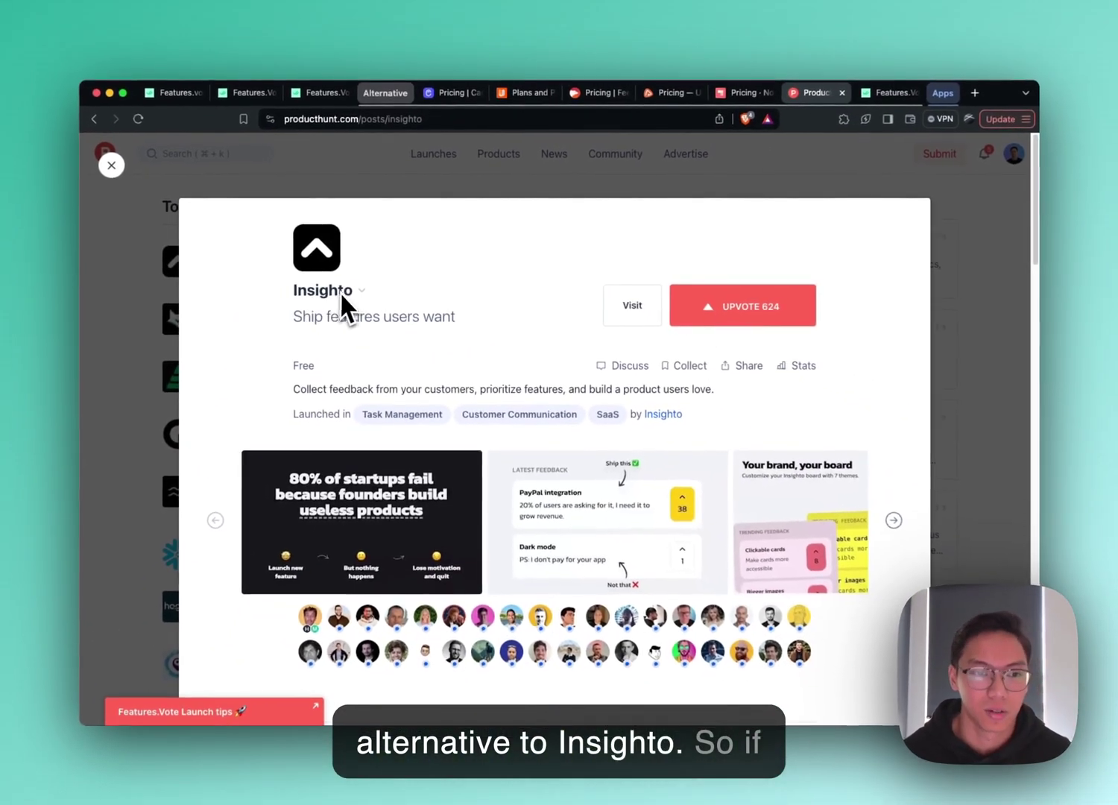
pyautogui.scroll(-5, 442, 321)
pyautogui.scroll(-3, 451, 323)
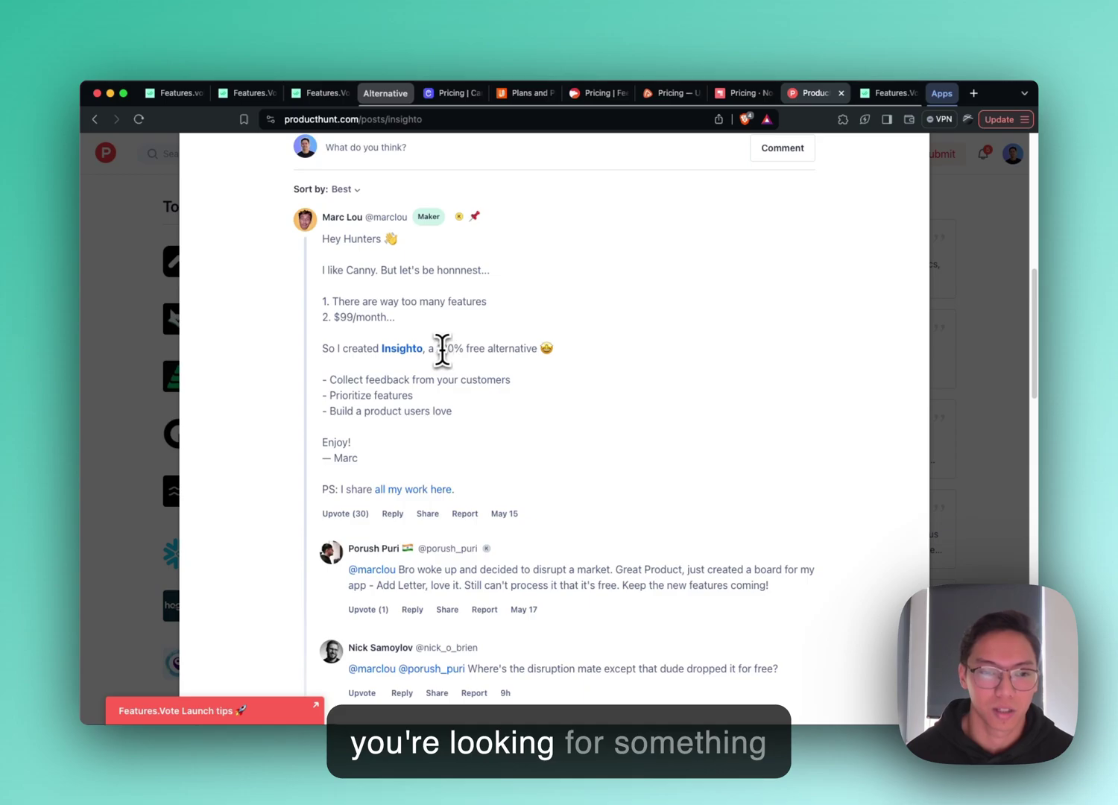
pyautogui.moveTo(467, 348); pyautogui.dragTo(485, 348)
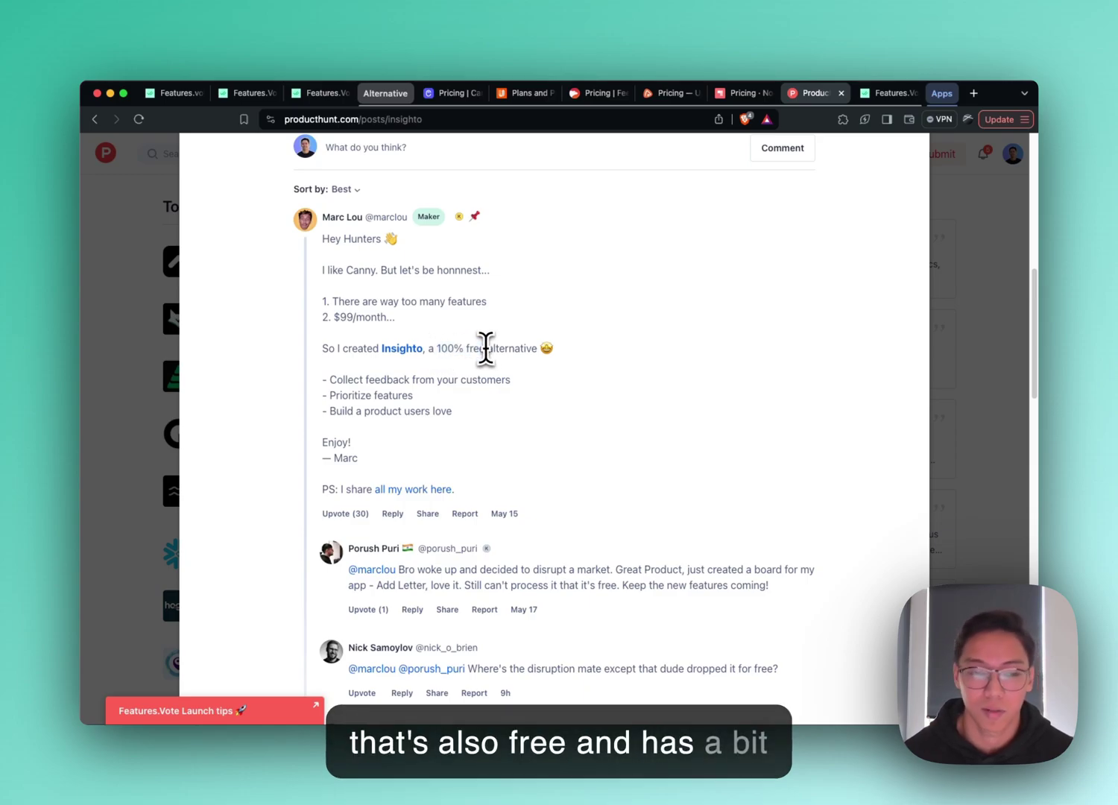
pyautogui.scroll(10, 395, 290)
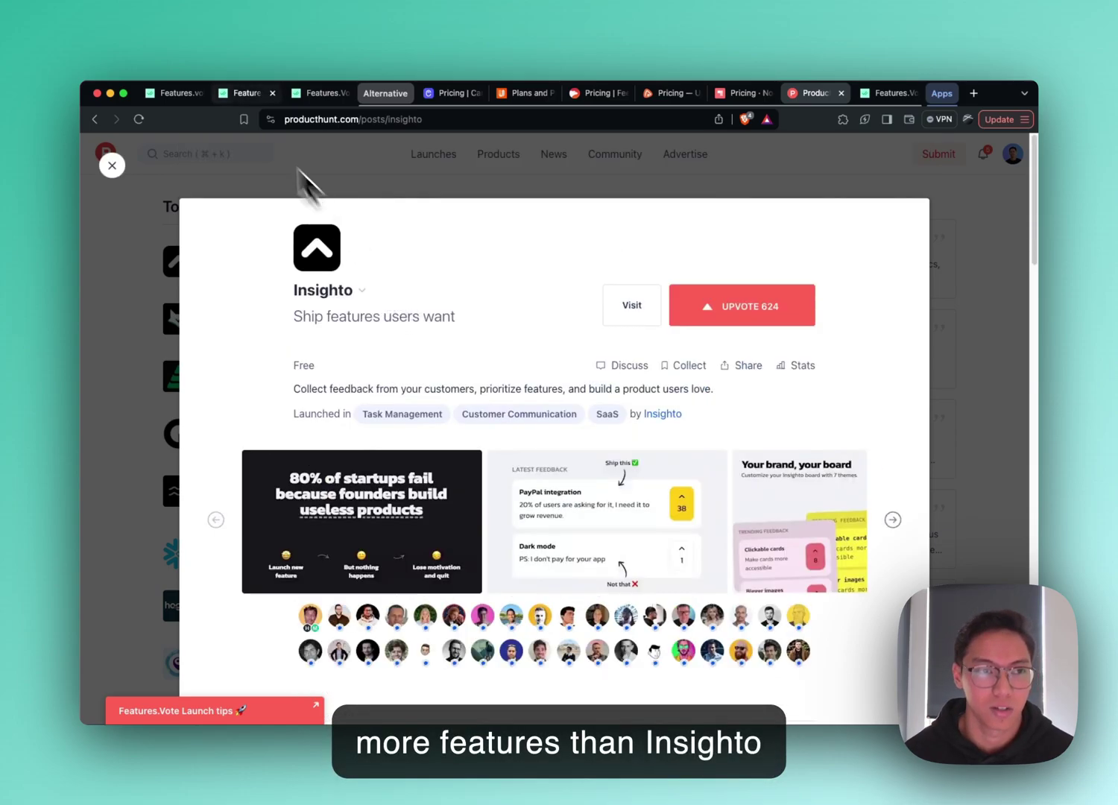
# - Go to the Features & Bugs board, preview and close the new request form, and scroll down
pyautogui.click(170, 98)
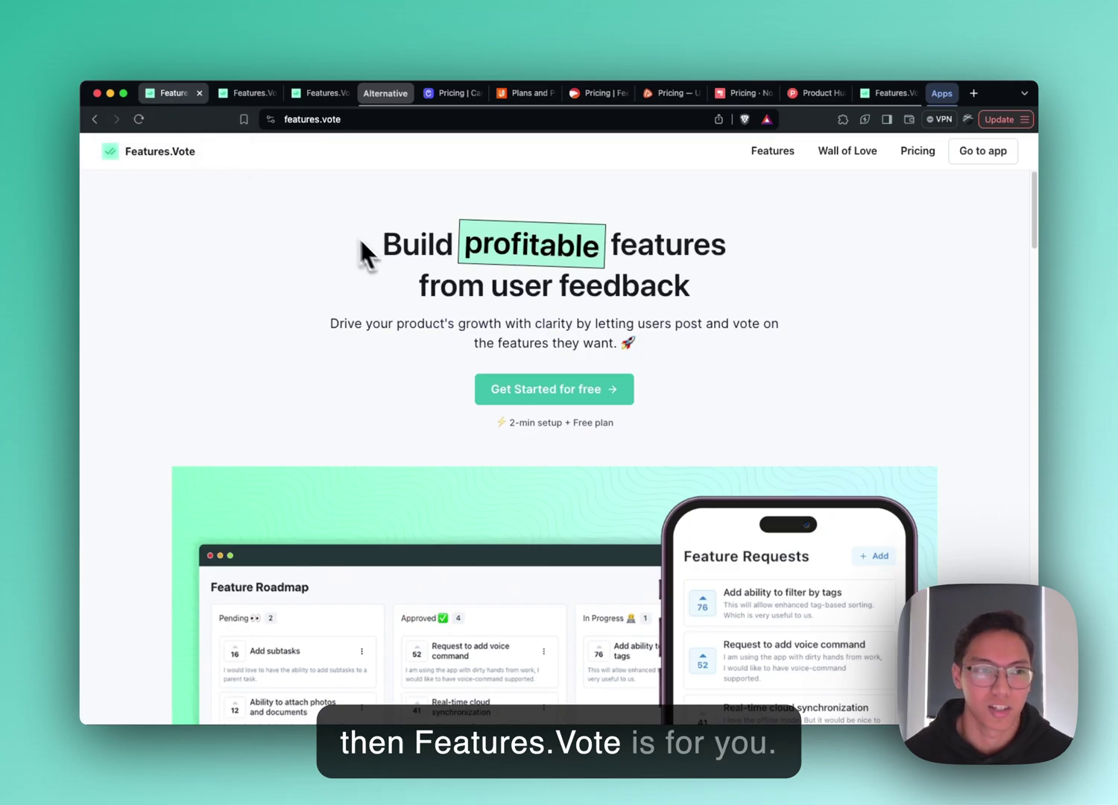
pyautogui.click(326, 101)
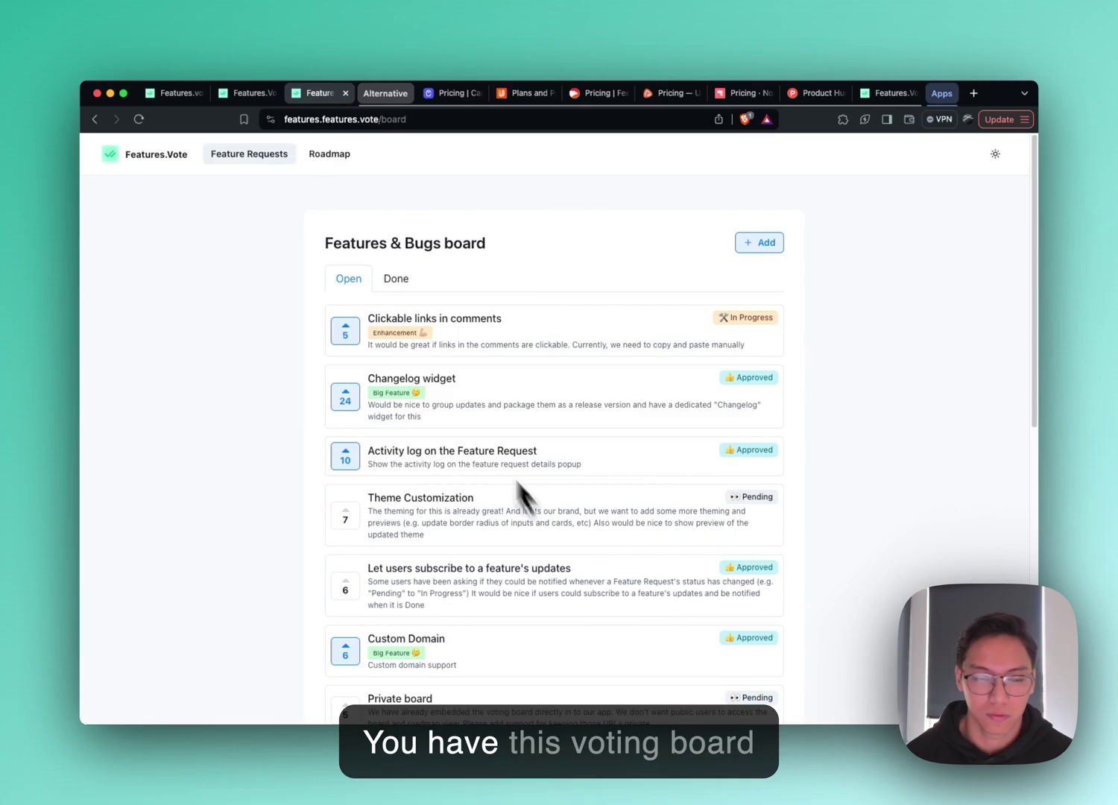
pyautogui.click(744, 257)
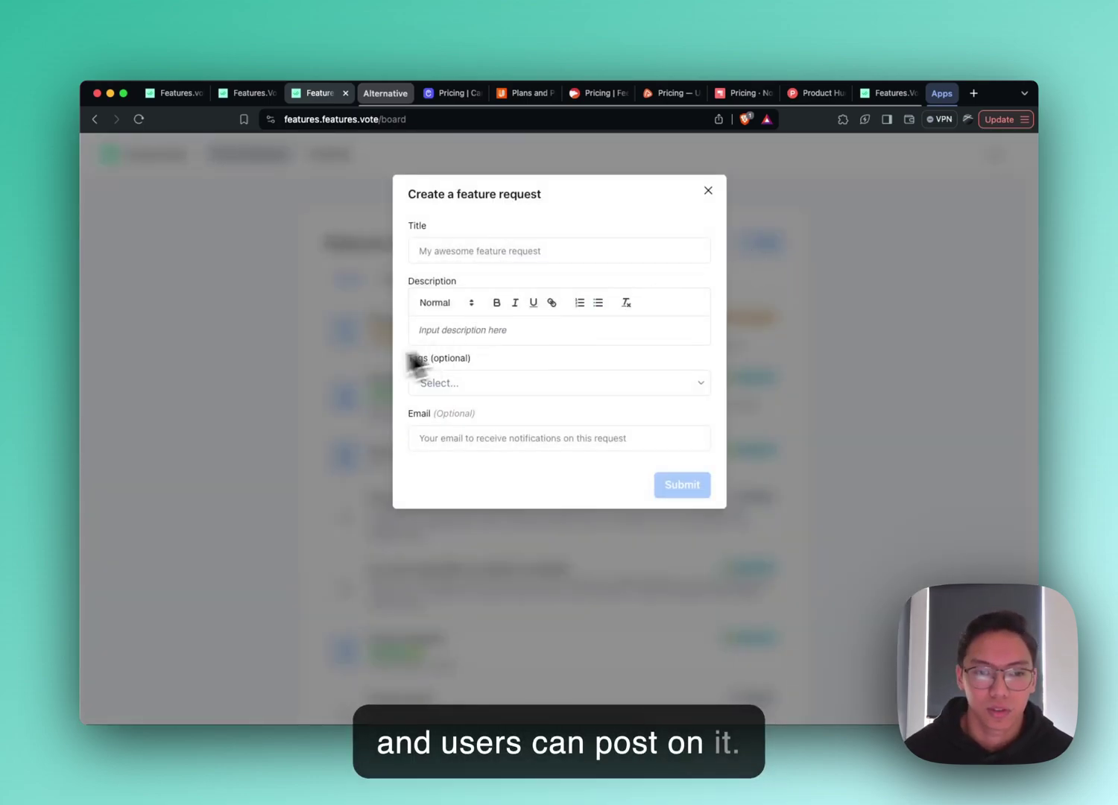
pyautogui.click(358, 368)
pyautogui.scroll(-1, 346, 347)
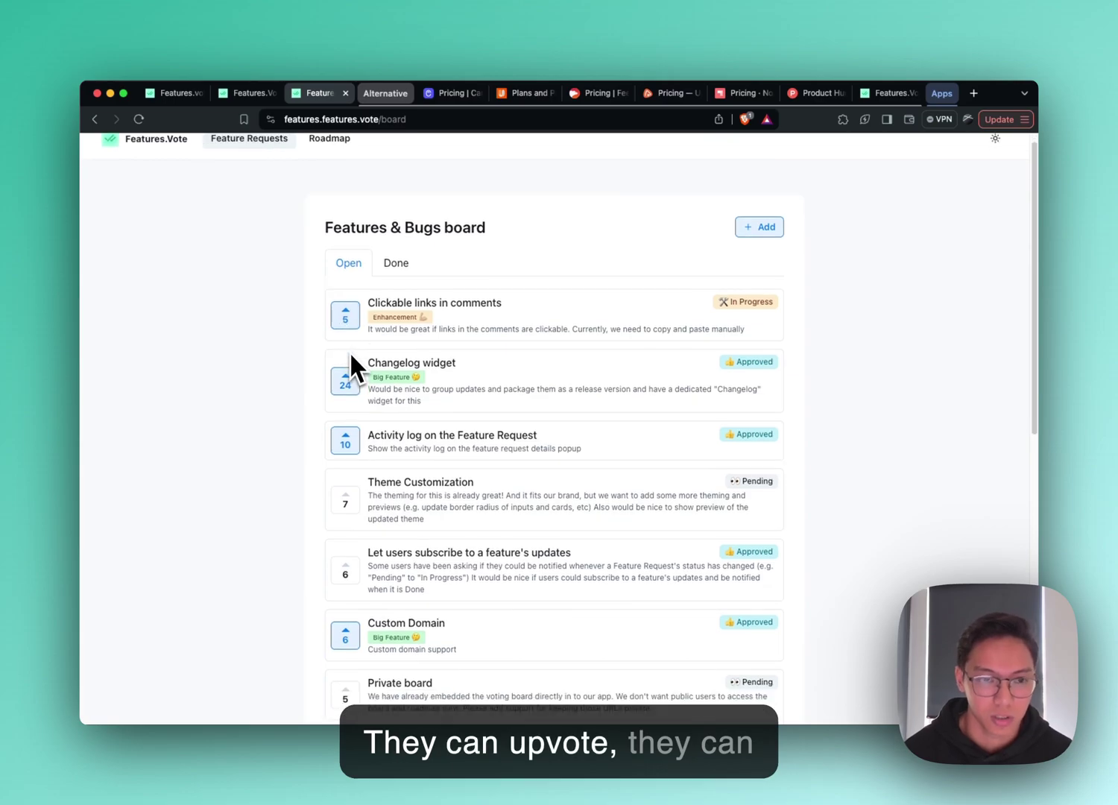
pyautogui.moveTo(746, 302)
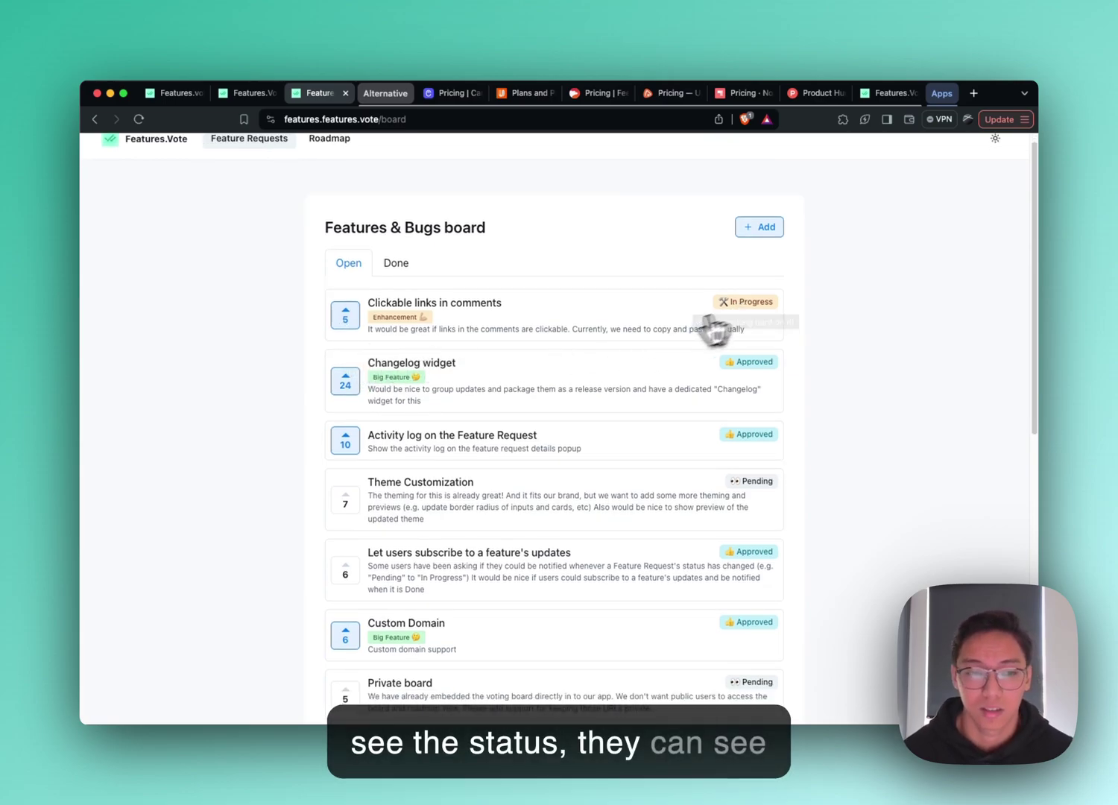
pyautogui.scroll(-1, 714, 328)
# - Open the Changelog widget request to review its existing comment, then close it
pyautogui.click(411, 372)
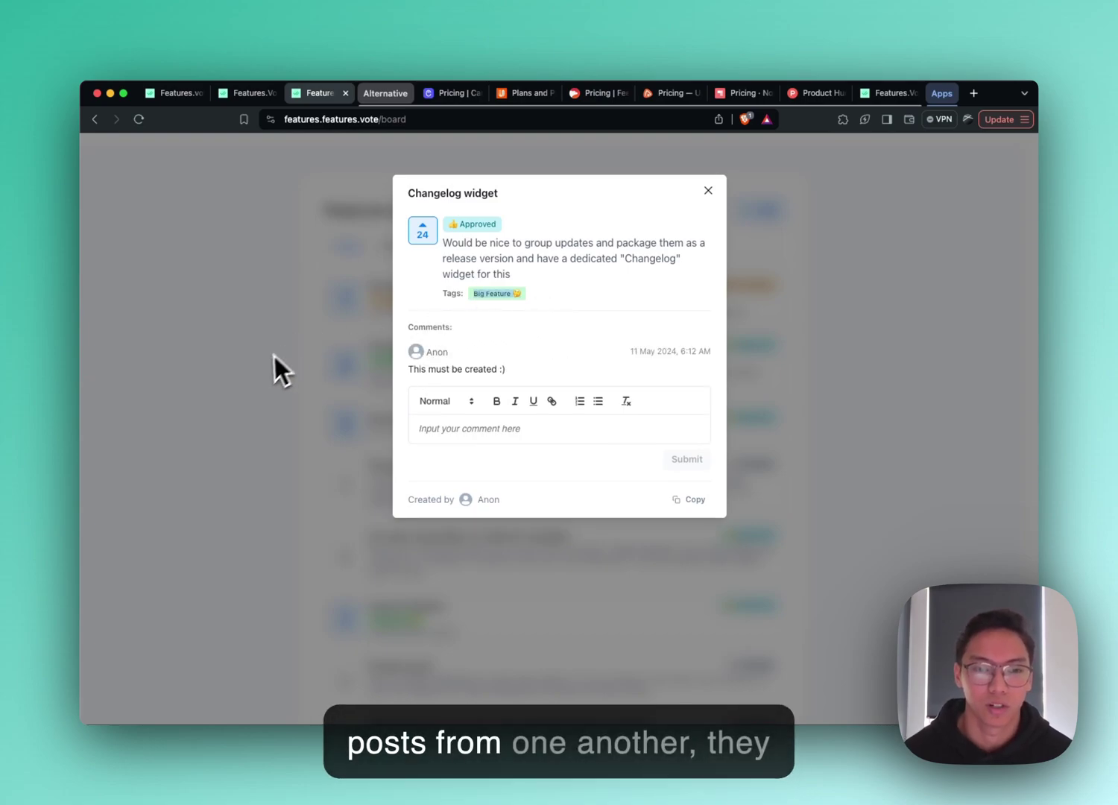
pyautogui.moveTo(506, 370); pyautogui.dragTo(407, 372)
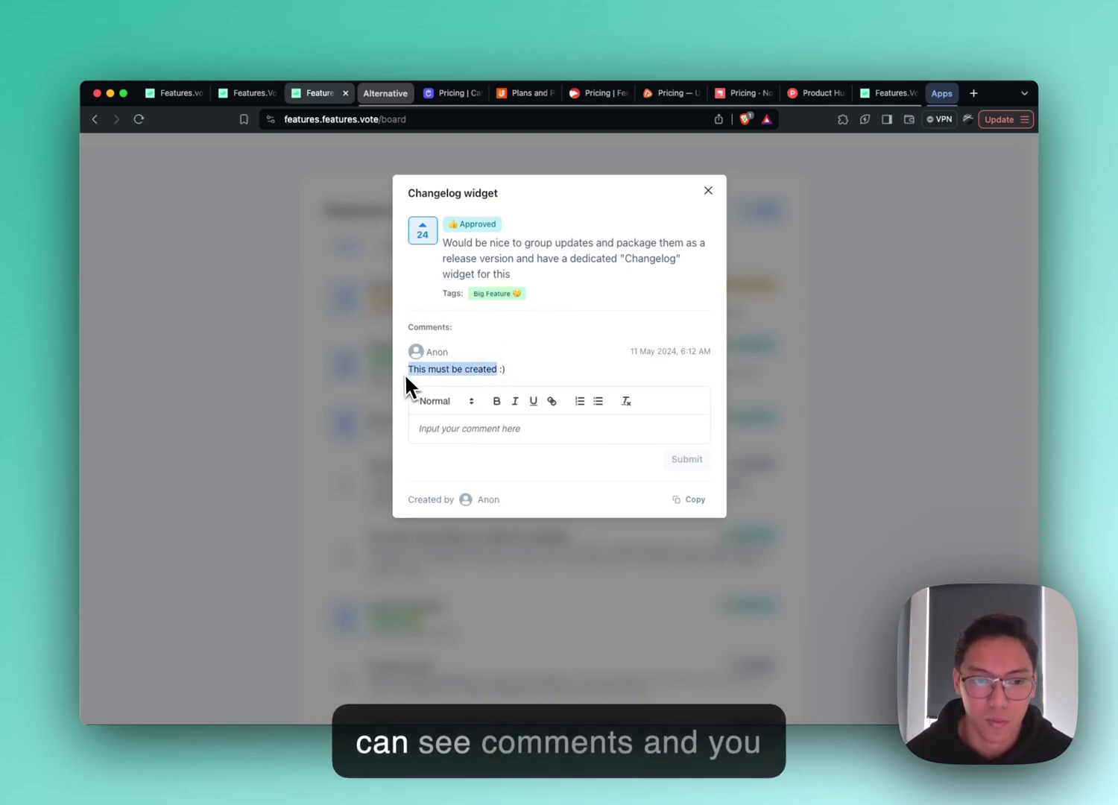
pyautogui.click(406, 375)
pyautogui.click(447, 429)
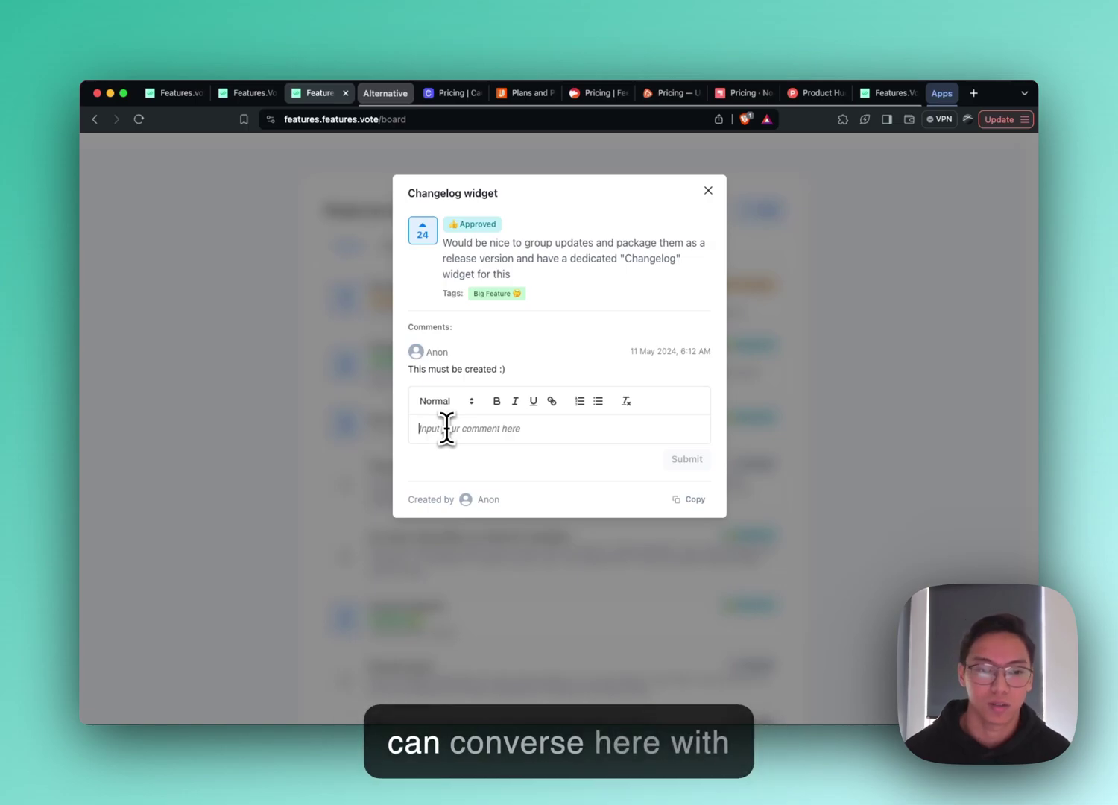
pyautogui.click(345, 420)
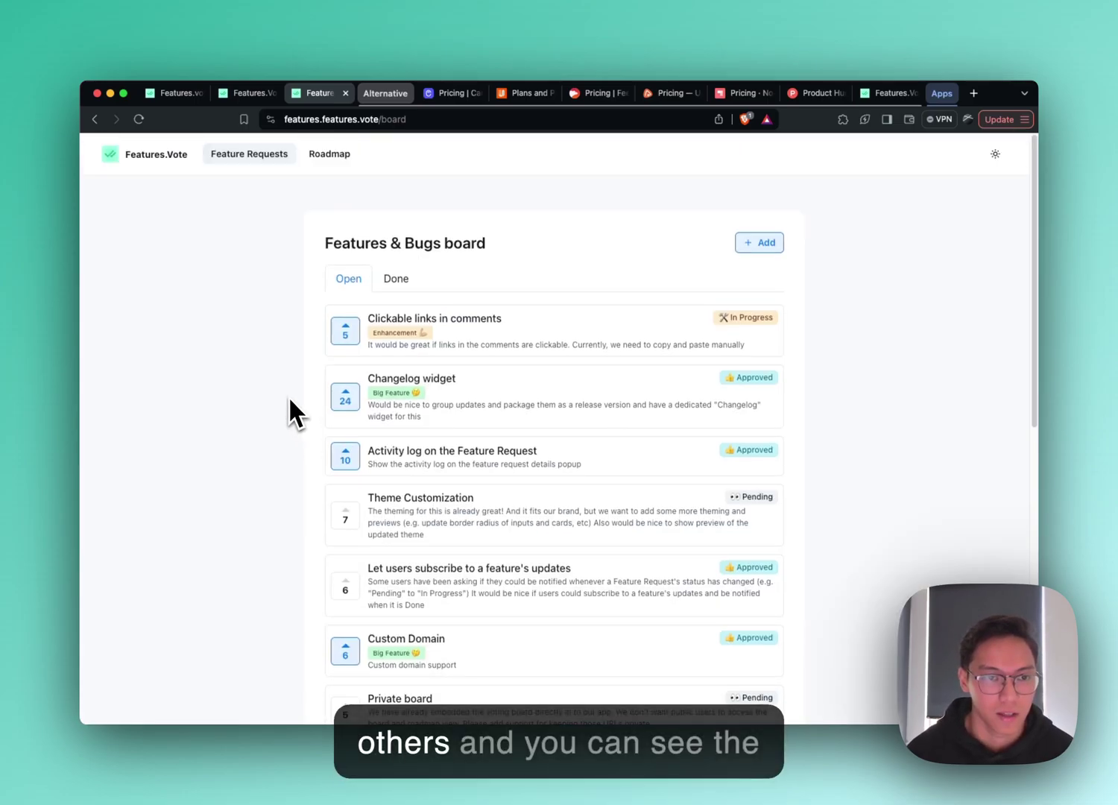
# - Browse the Done requests, then switch back to the Open ones
pyautogui.click(412, 274)
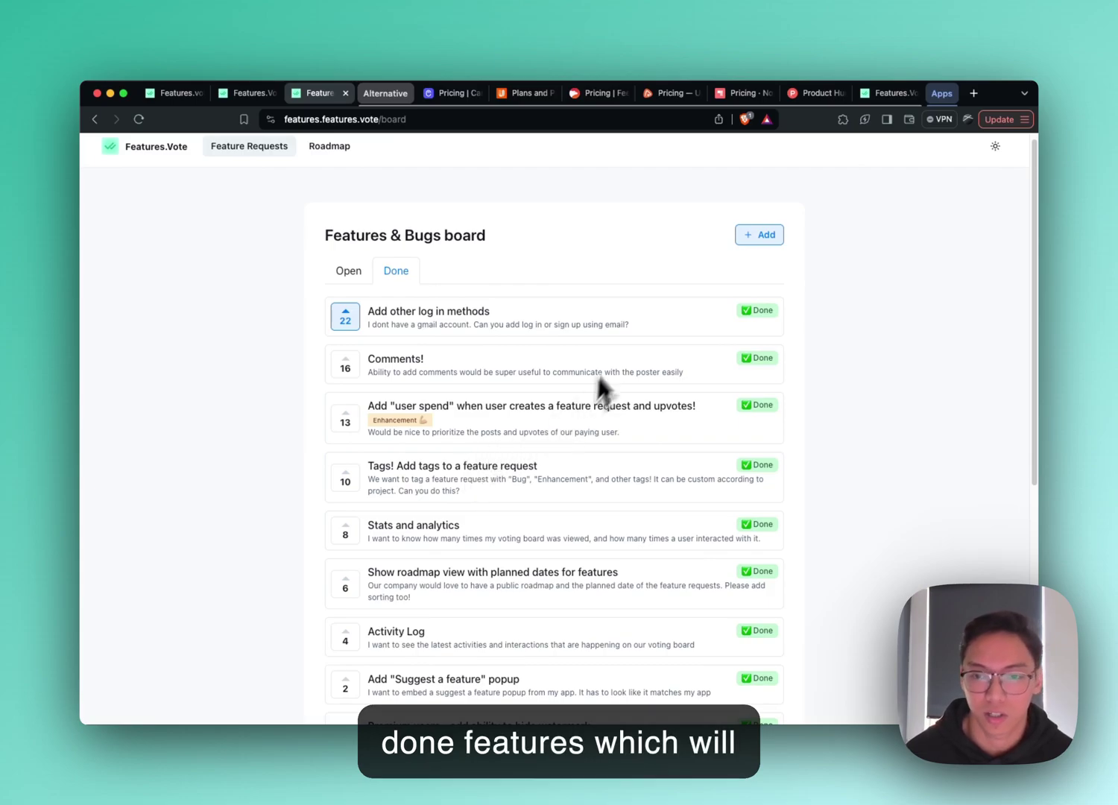
pyautogui.scroll(-1, 550, 403)
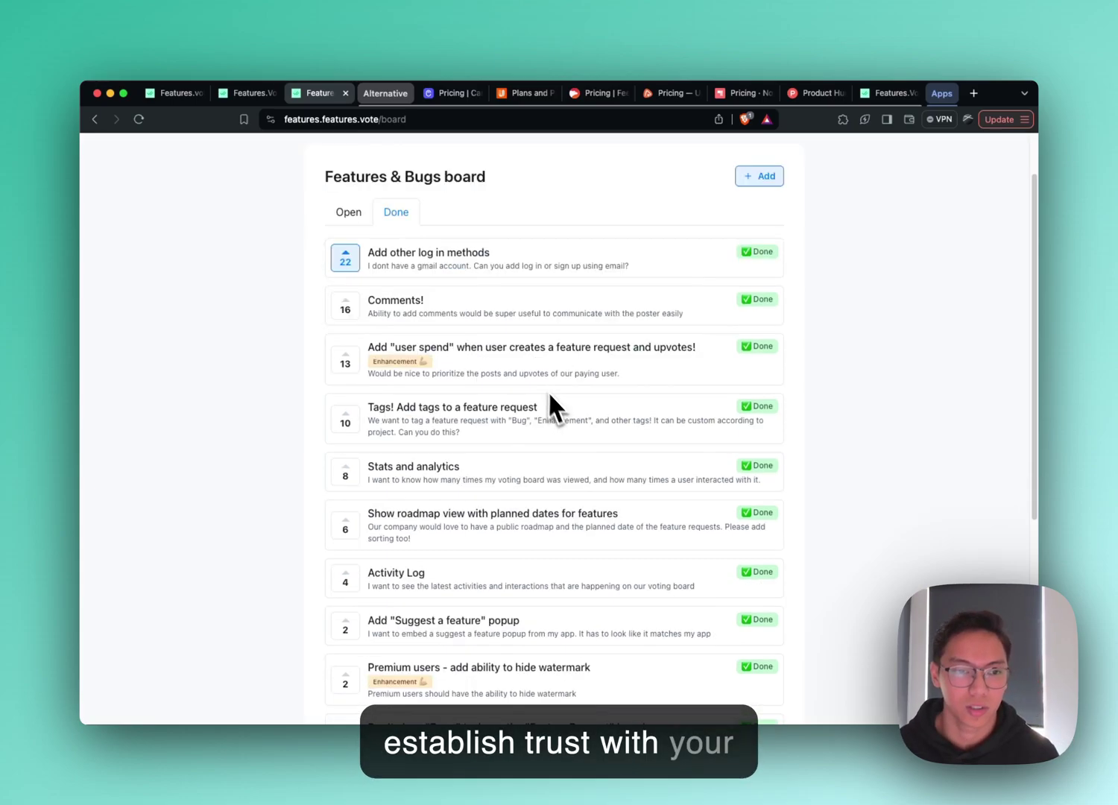
pyautogui.scroll(2, 549, 406)
pyautogui.click(350, 278)
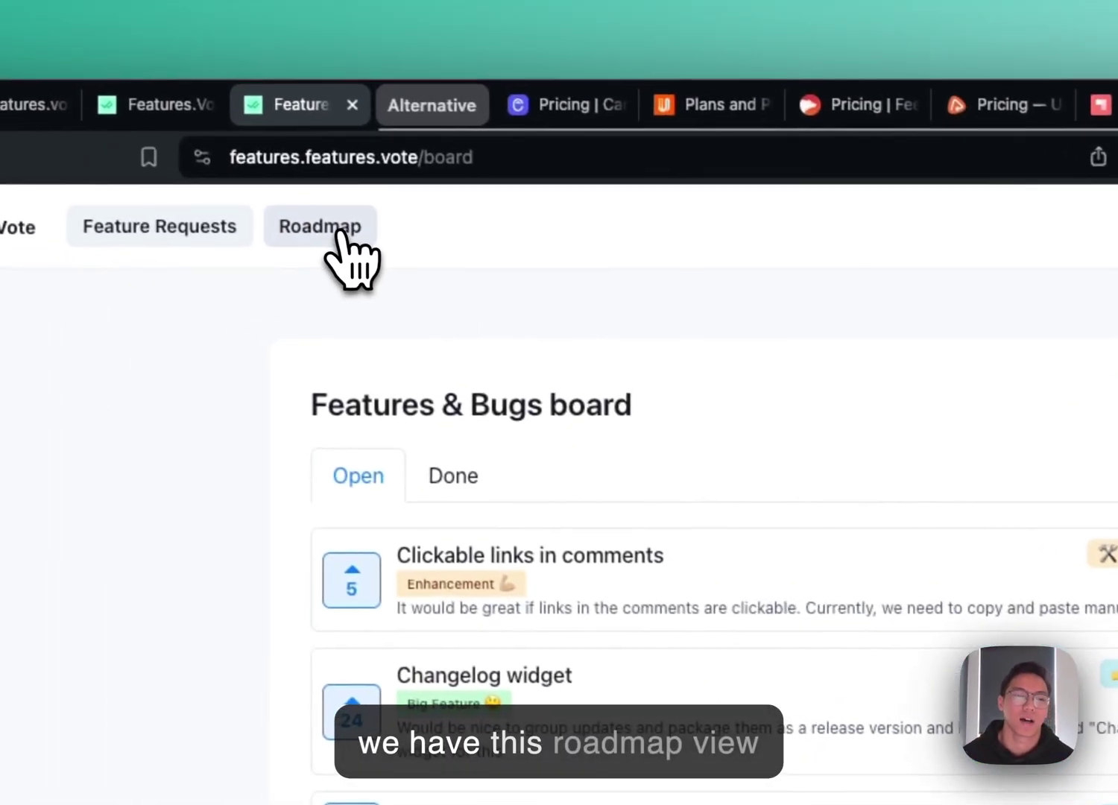
# - Open the public roadmap and scroll across its status columns
pyautogui.click(321, 221)
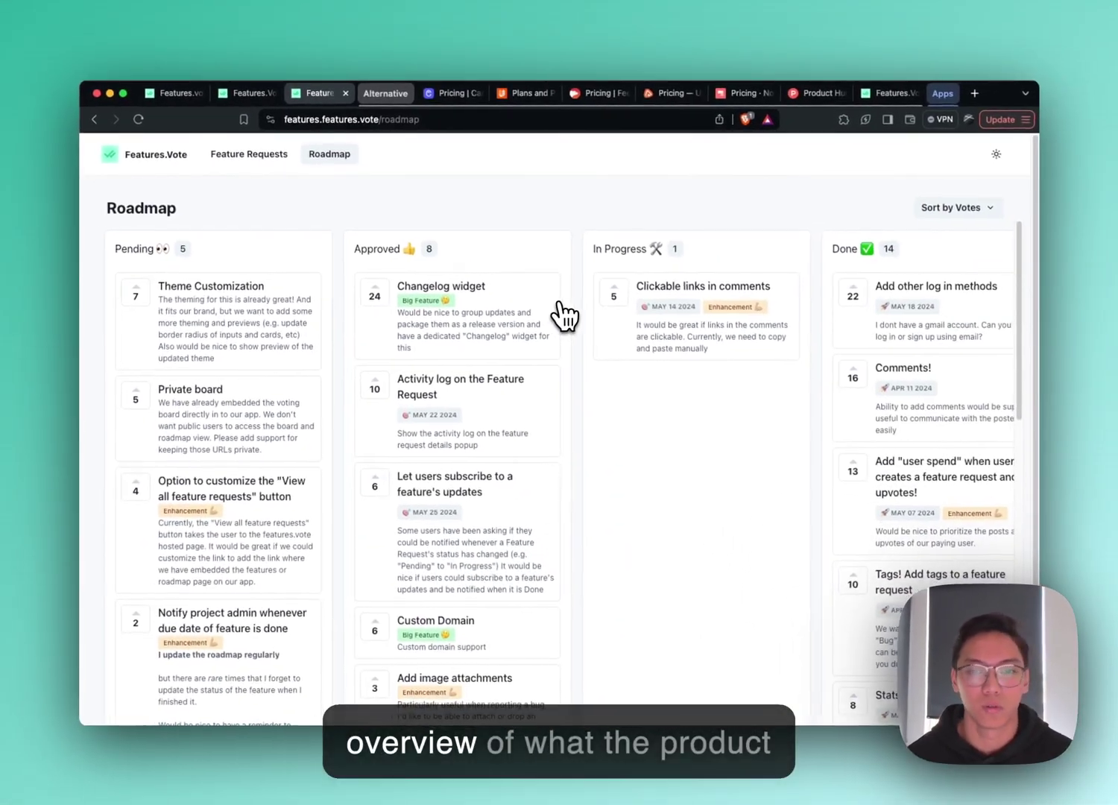
pyautogui.hscroll(5, 570, 319)
pyautogui.hscroll(2, 588, 313)
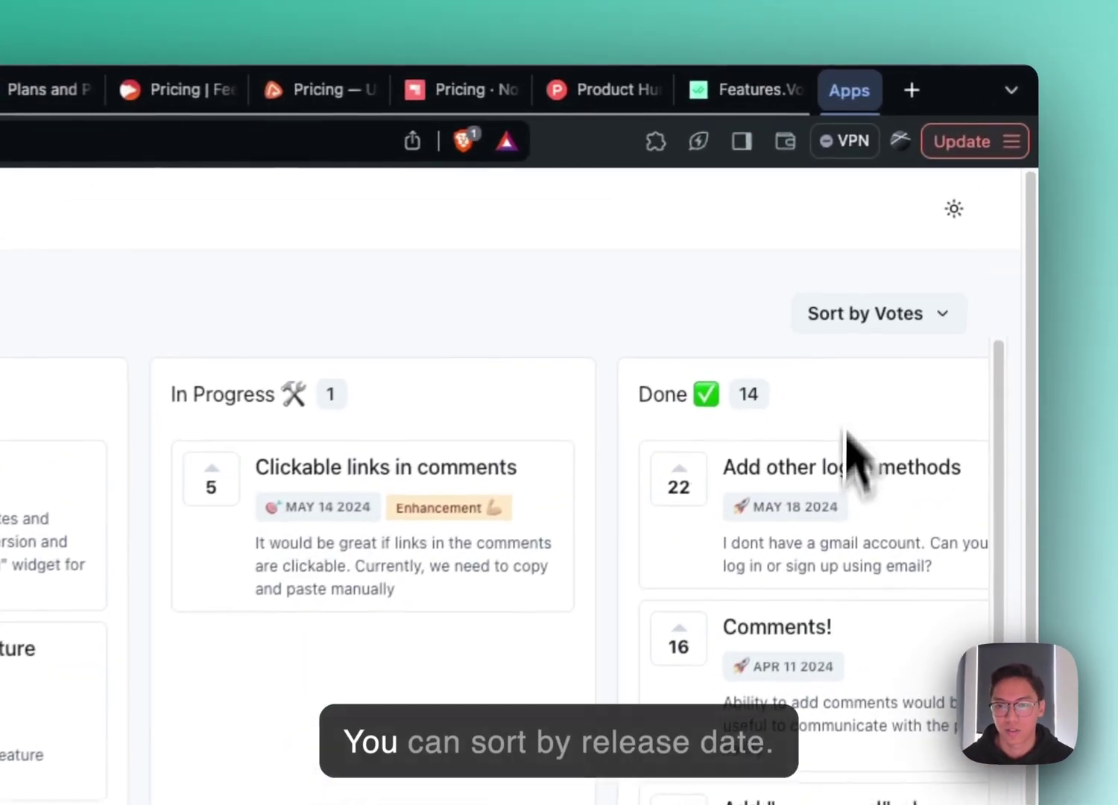
# - Sort the roadmap by release date, then switch back to sorting by upvotes
pyautogui.click(950, 207)
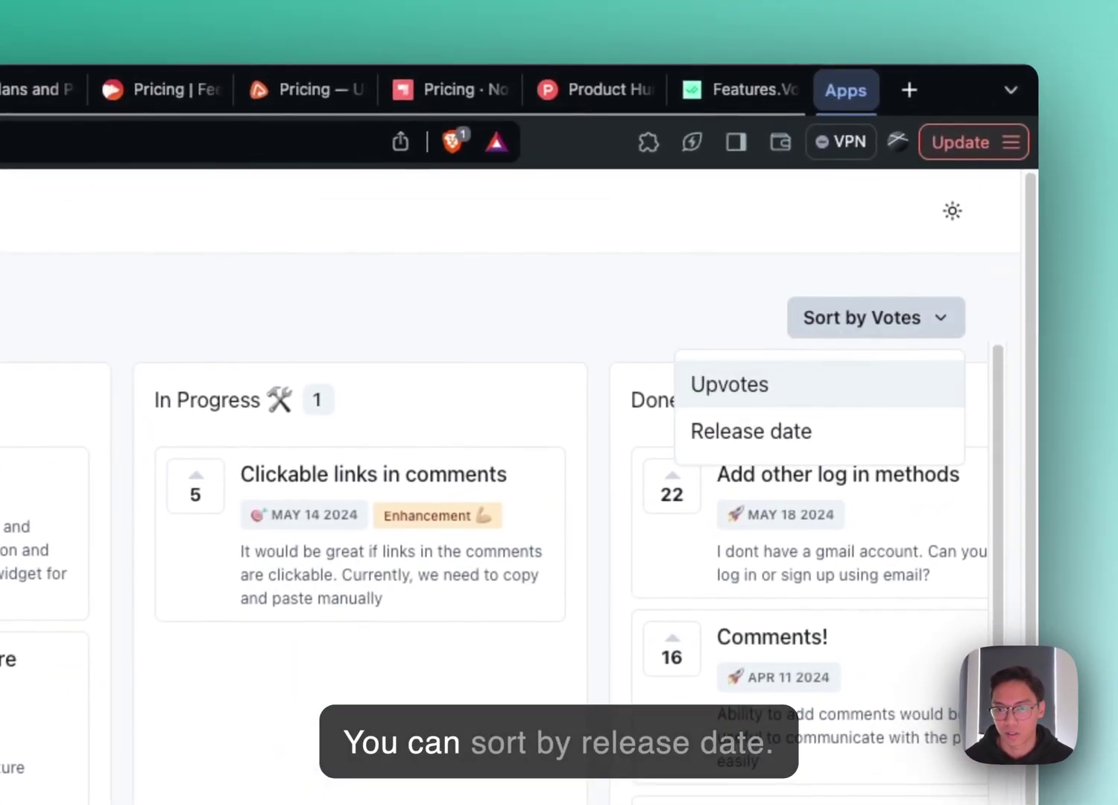
pyautogui.click(750, 432)
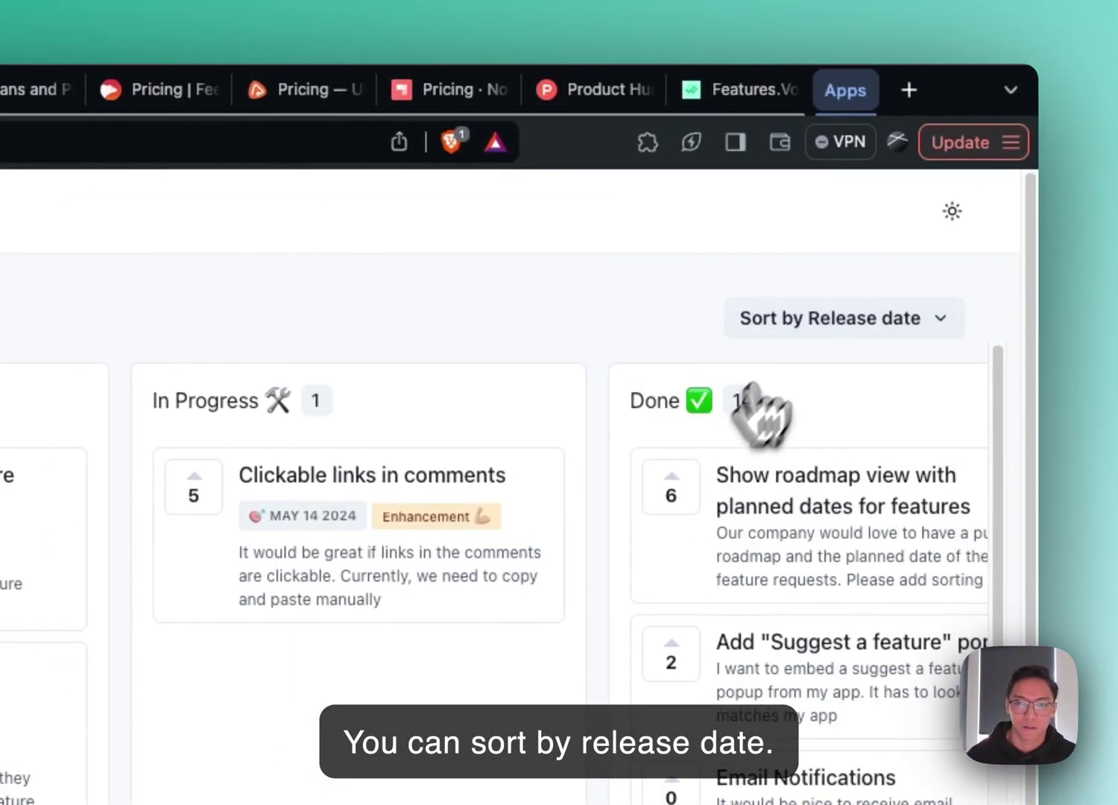
pyautogui.click(820, 318)
pyautogui.click(745, 384)
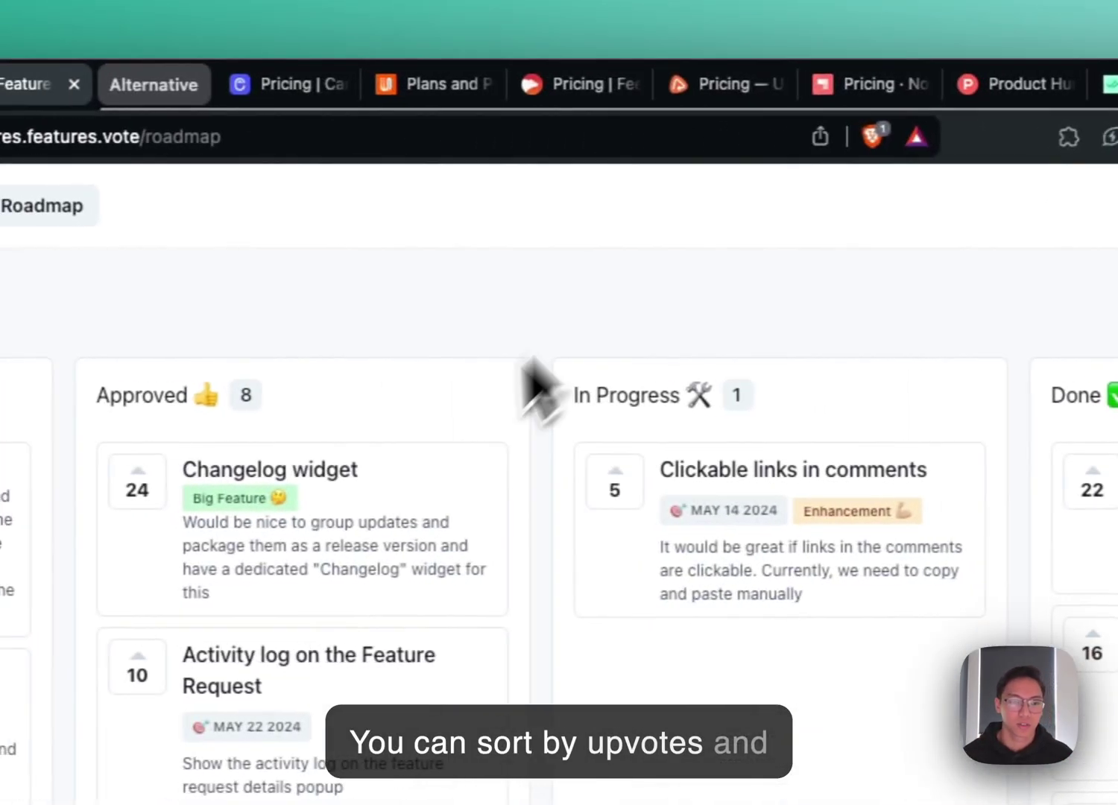
pyautogui.scroll(-2, 383, 551)
pyautogui.scroll(2, 386, 548)
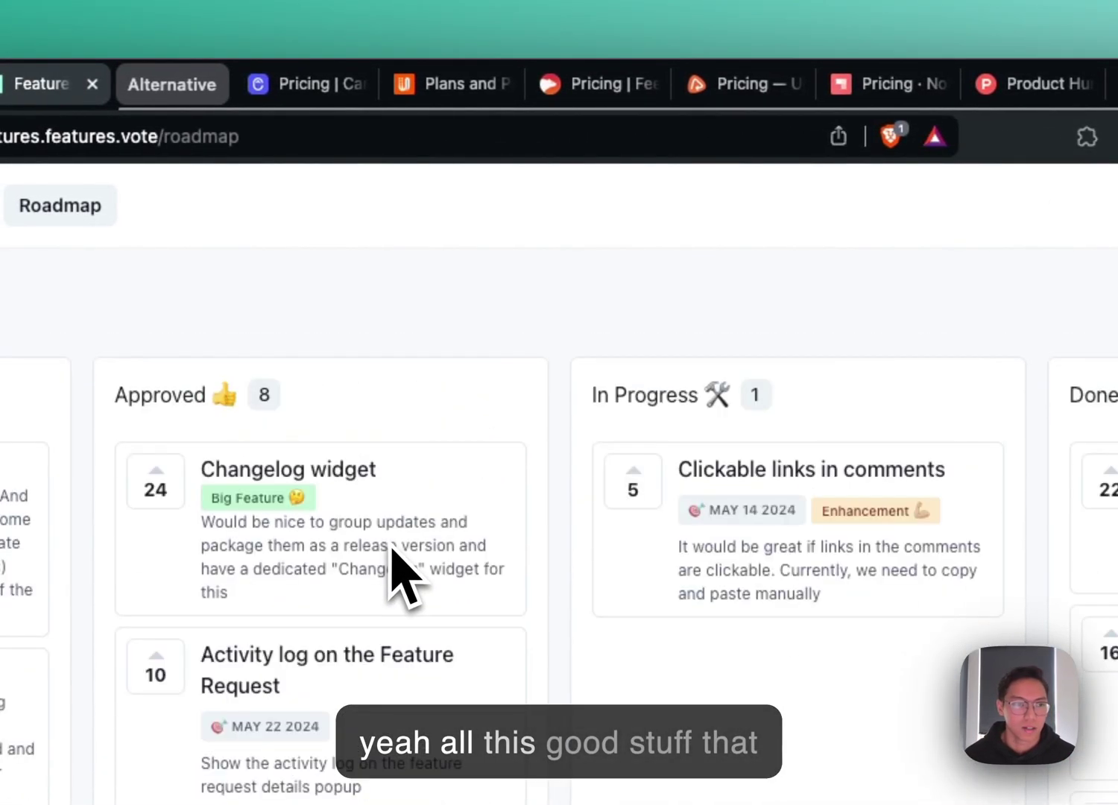
pyautogui.hscroll(5, 474, 550)
pyautogui.hscroll(-5, 417, 544)
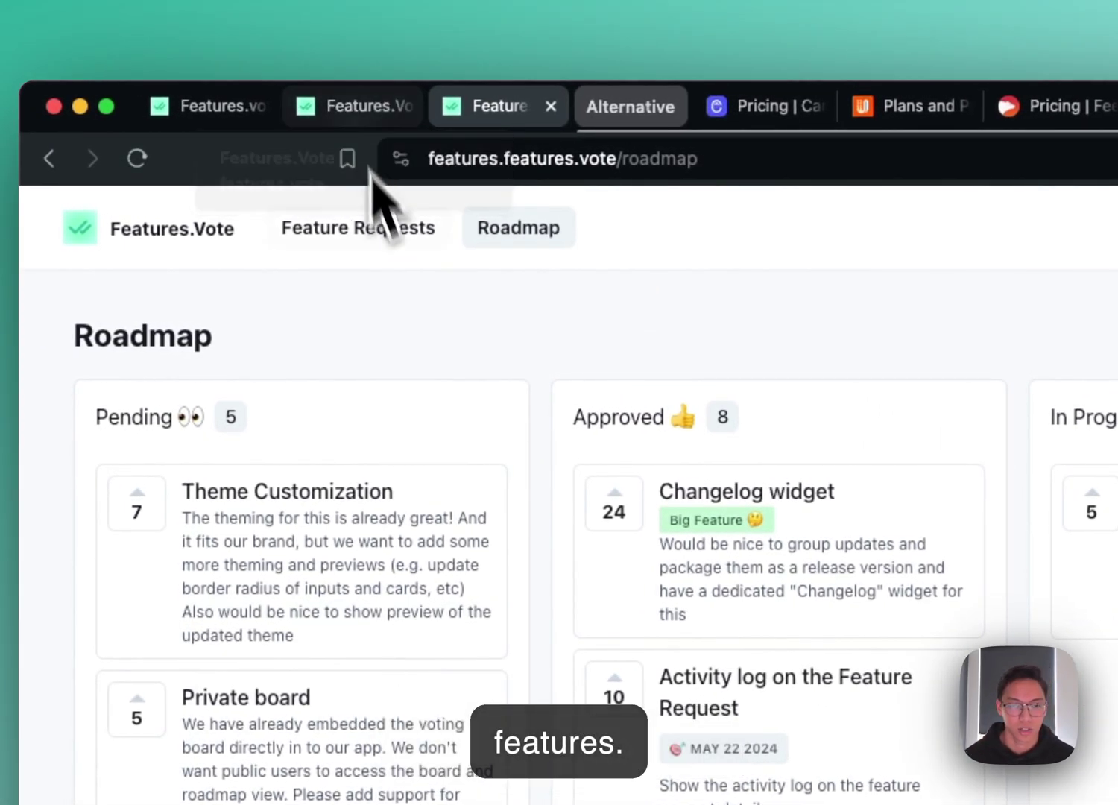
# - Open the Features.Vote project board and drag Theme Customization from Pending into Approved
pyautogui.click(350, 109)
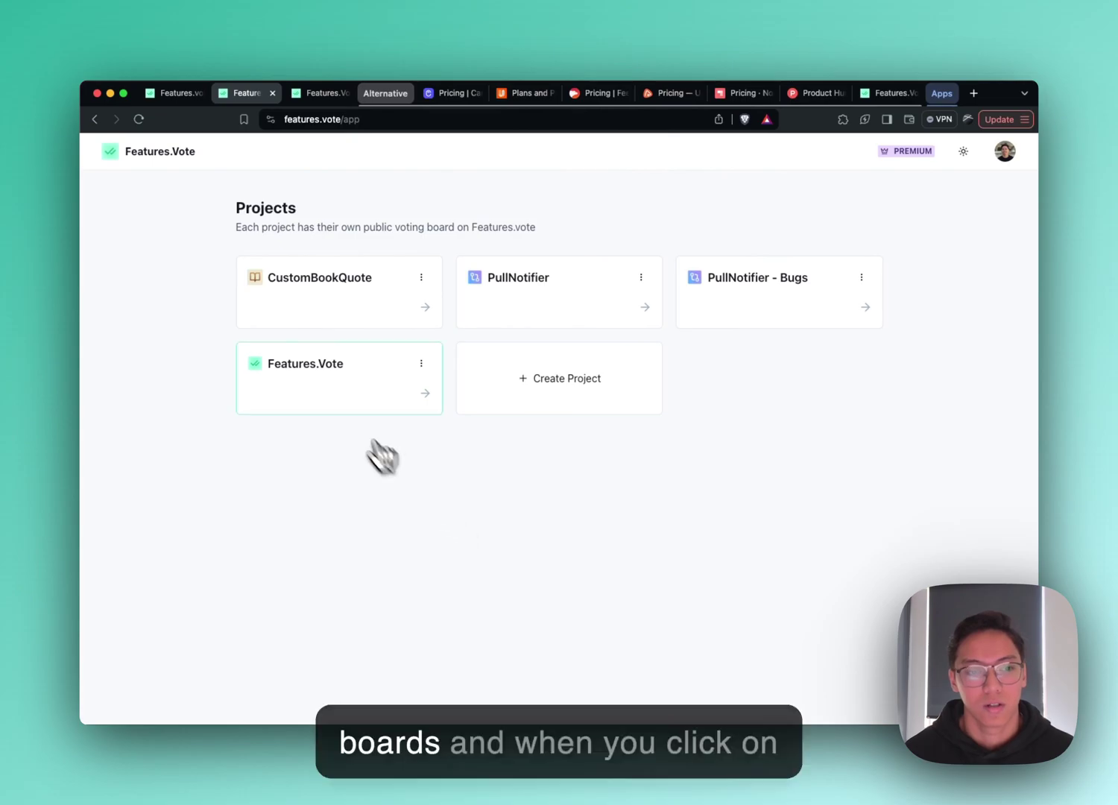
pyautogui.click(344, 383)
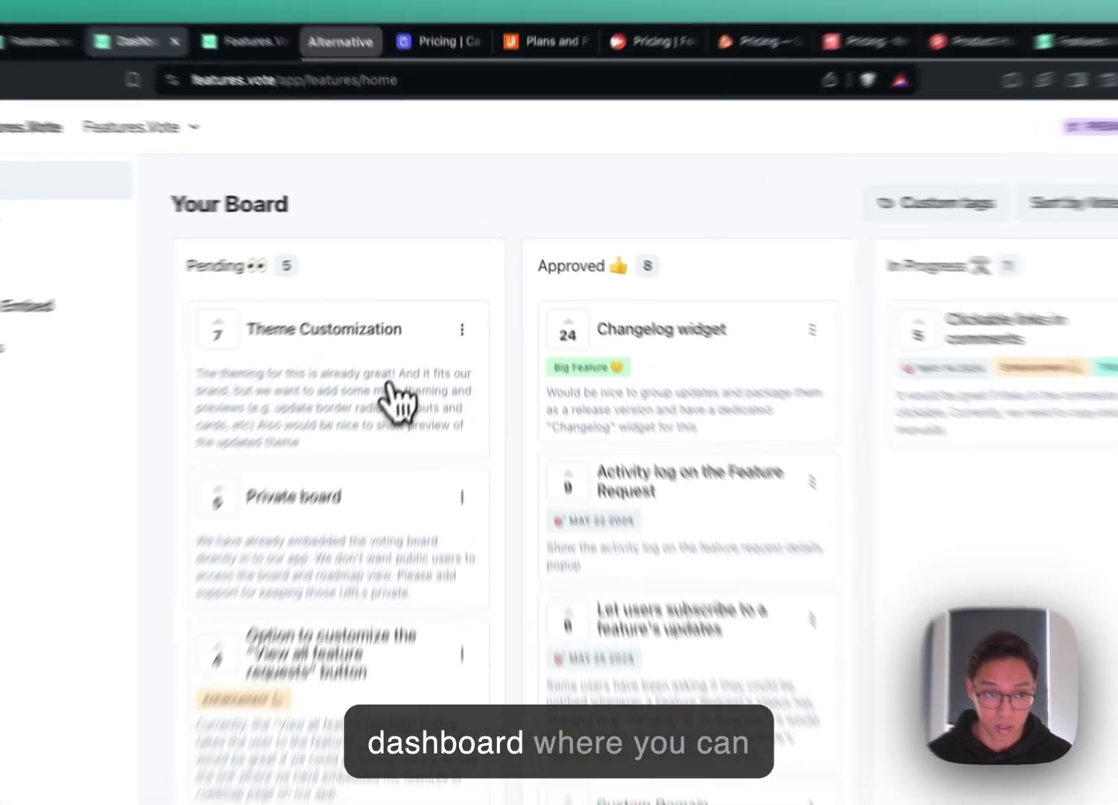
pyautogui.moveTo(409, 328); pyautogui.dragTo(665, 303)
pyautogui.moveTo(514, 380); pyautogui.dragTo(410, 444)
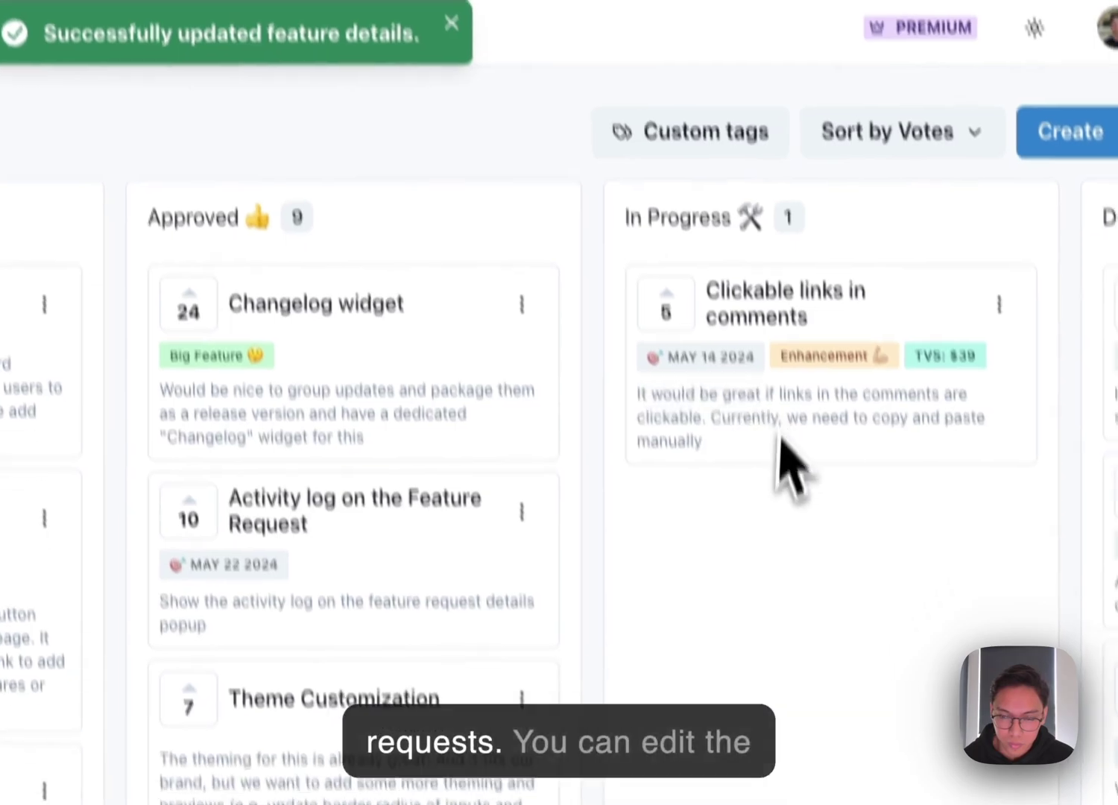
# - Preview the Activity log request's edit form and the custom tags manager without changes
pyautogui.click(520, 438)
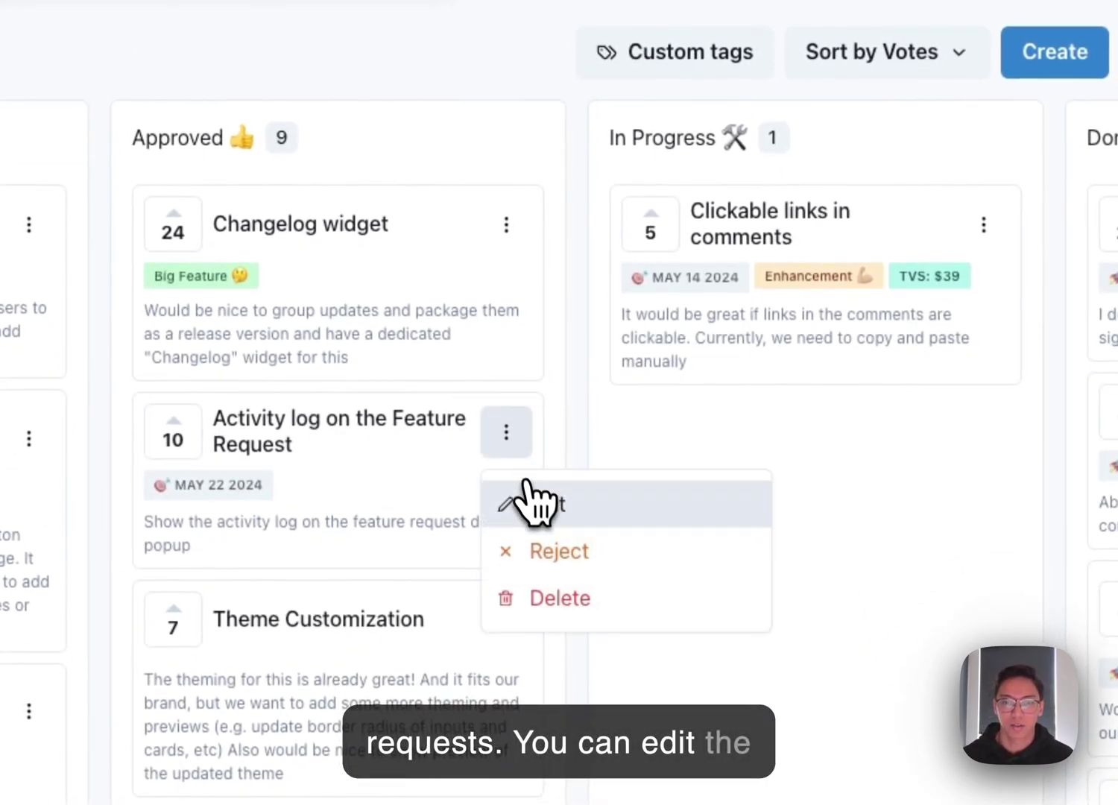
pyautogui.click(526, 498)
pyautogui.click(317, 456)
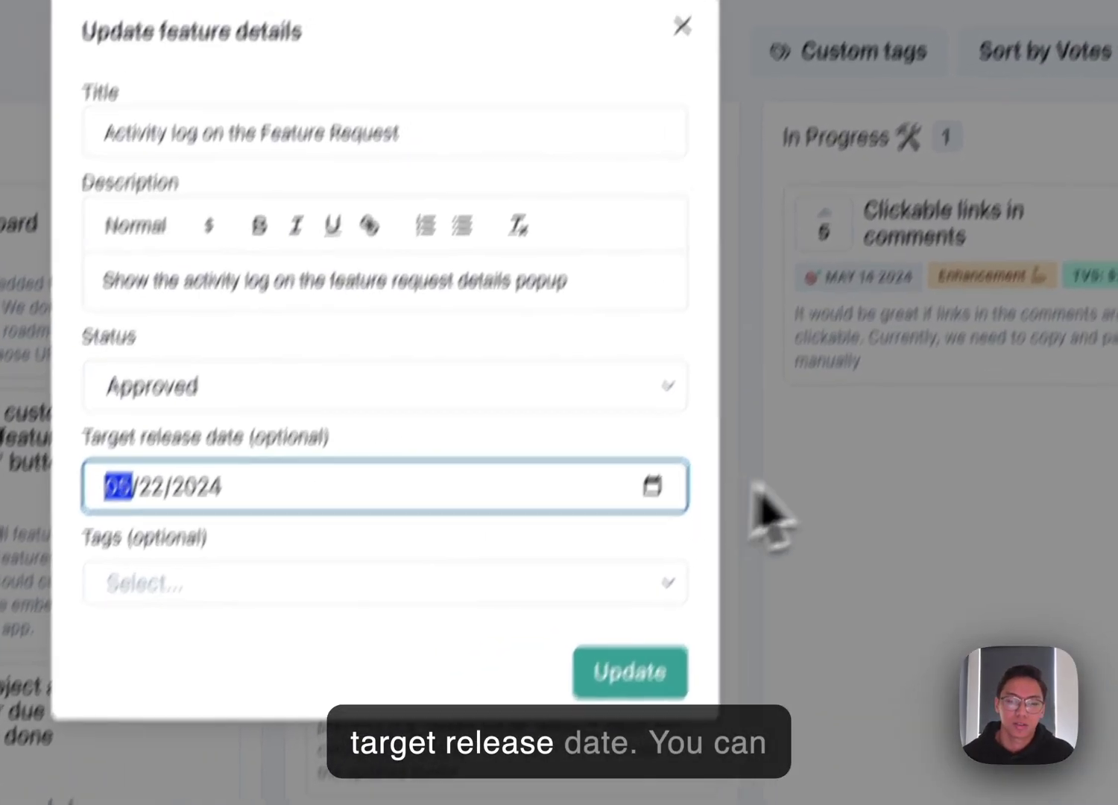
pyautogui.click(760, 513)
pyautogui.click(786, 193)
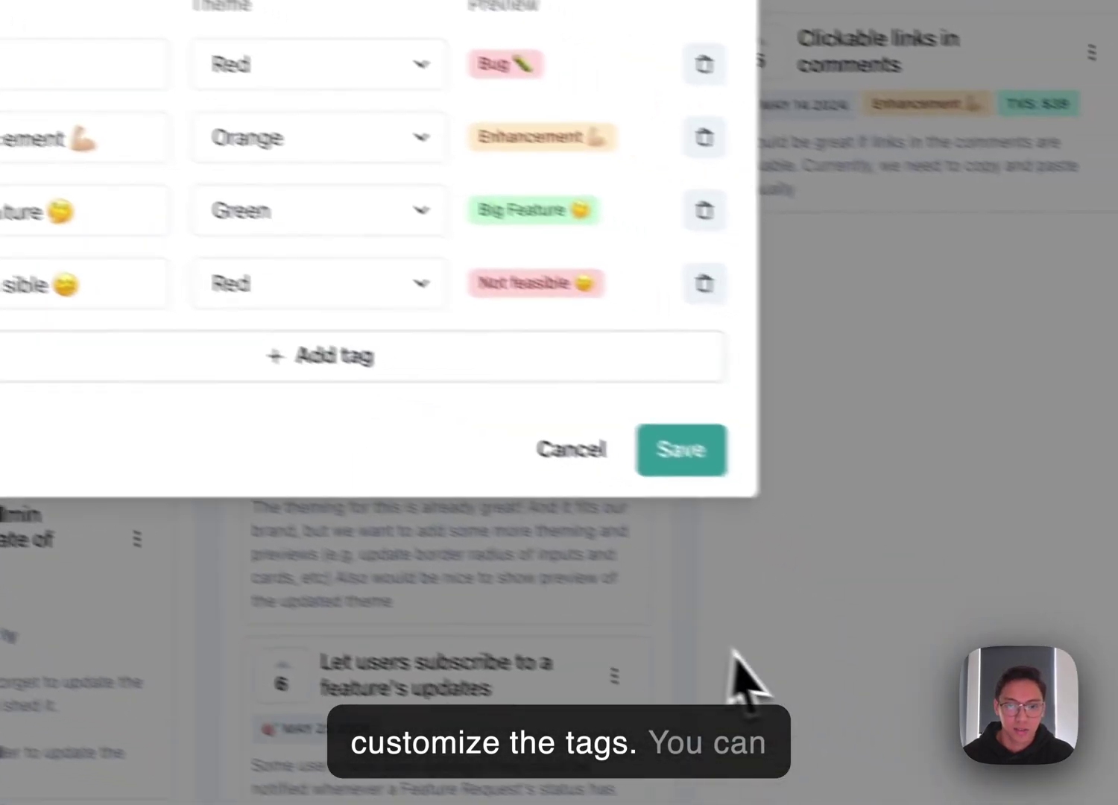
pyautogui.click(734, 652)
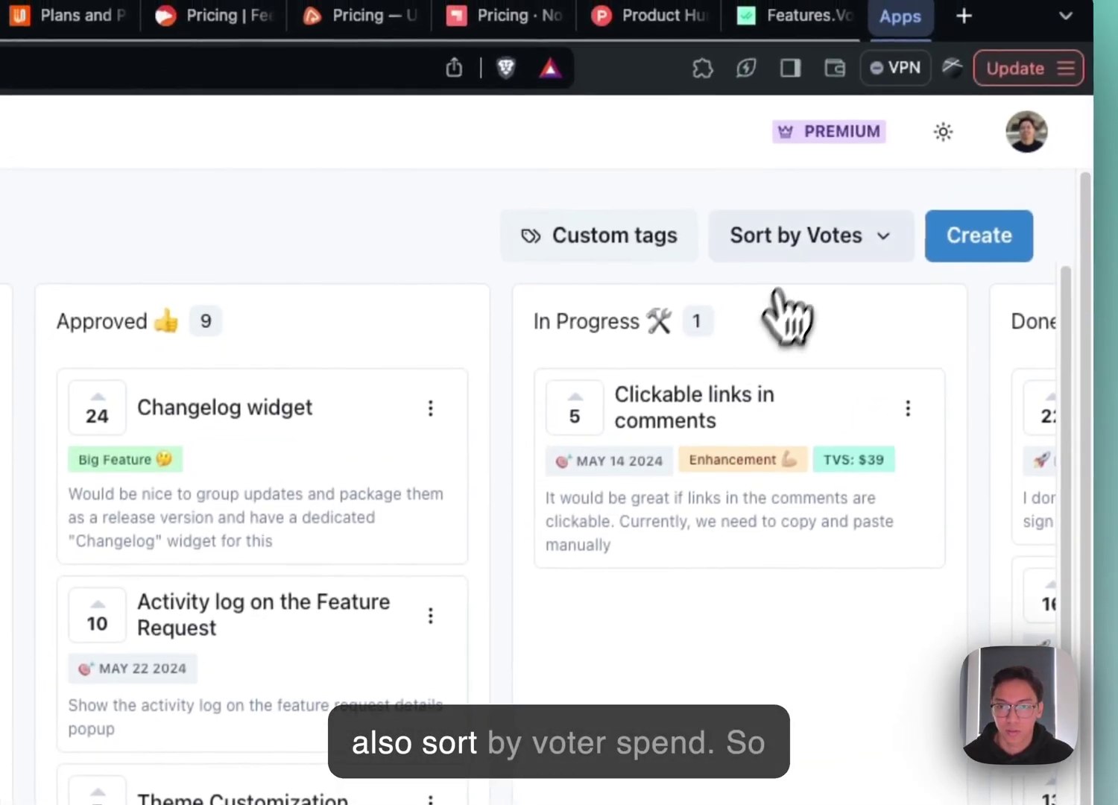
# - Sort the admin board by Voter Spend and scroll across the reordered requests
pyautogui.click(809, 236)
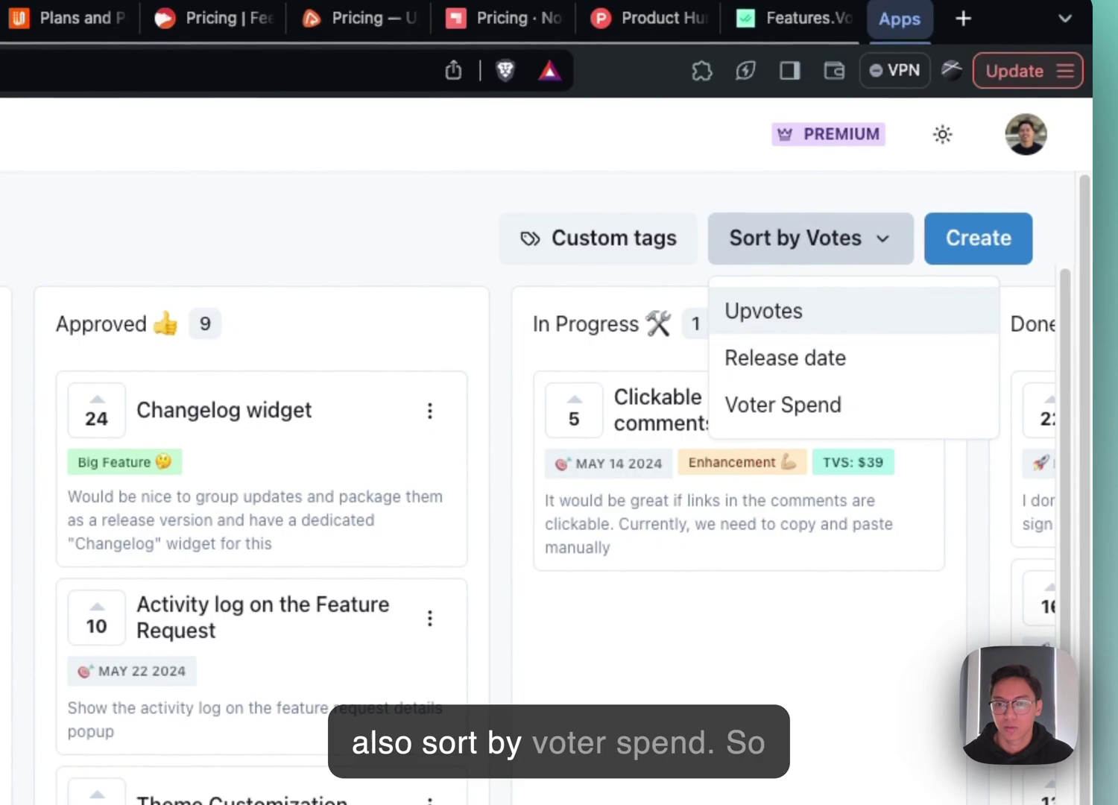
pyautogui.click(745, 408)
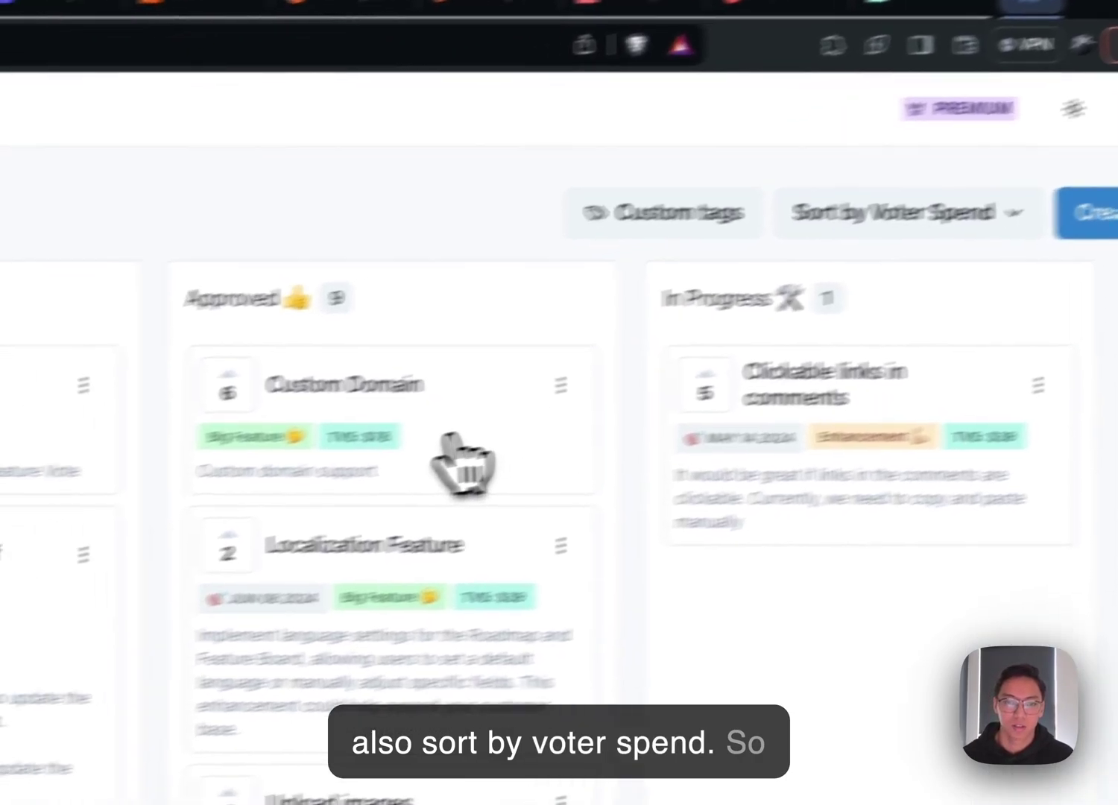
pyautogui.moveTo(605, 315)
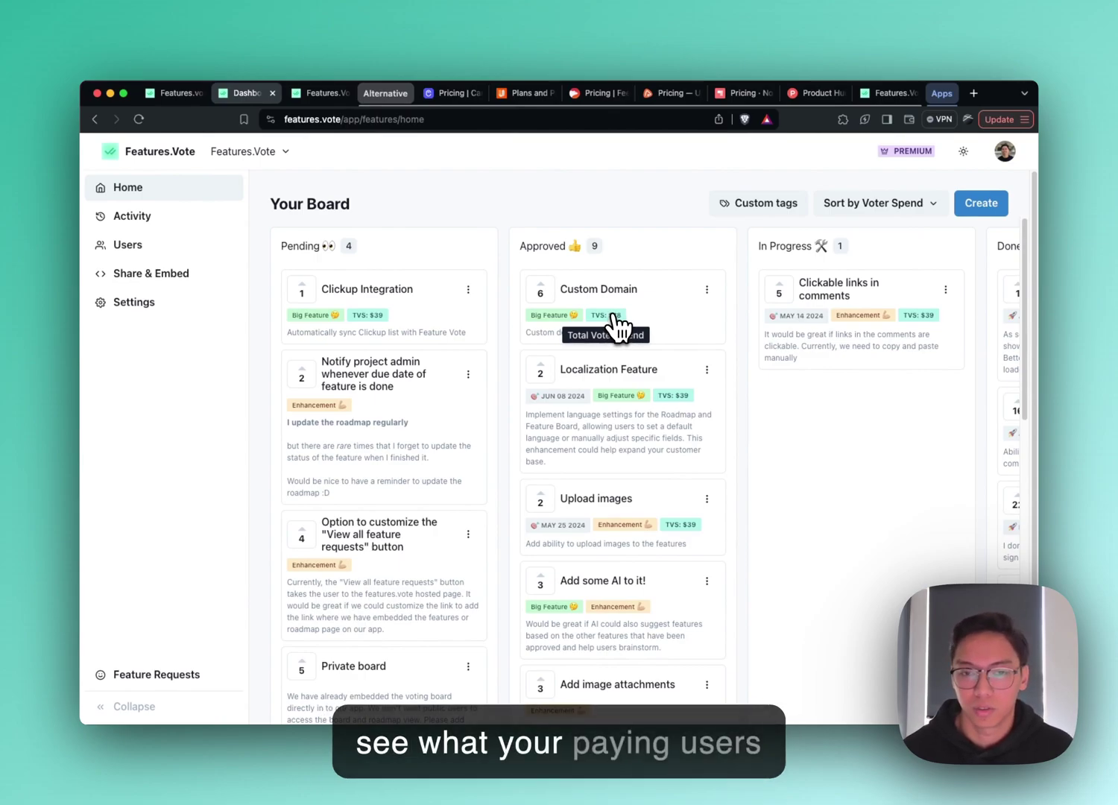
pyautogui.scroll(-5, 788, 436)
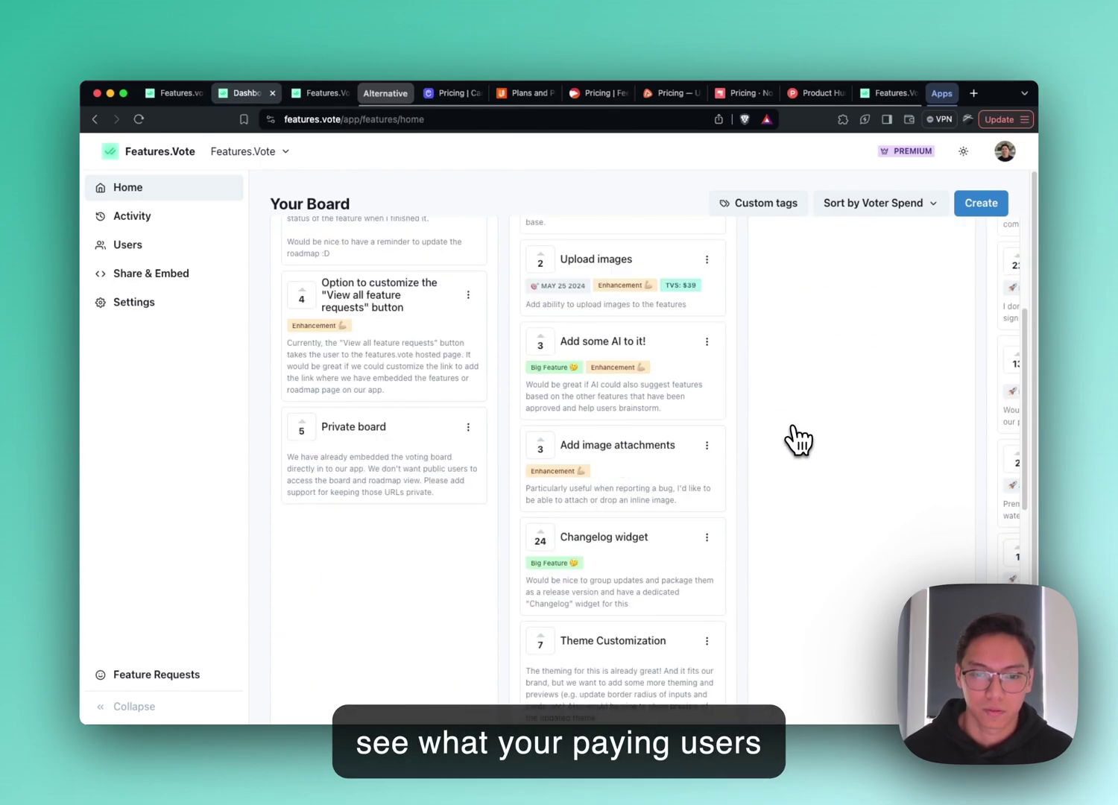
pyautogui.scroll(5, 790, 440)
pyautogui.scroll(-3, 775, 429)
pyautogui.scroll(5, 772, 424)
pyautogui.hscroll(8, 770, 421)
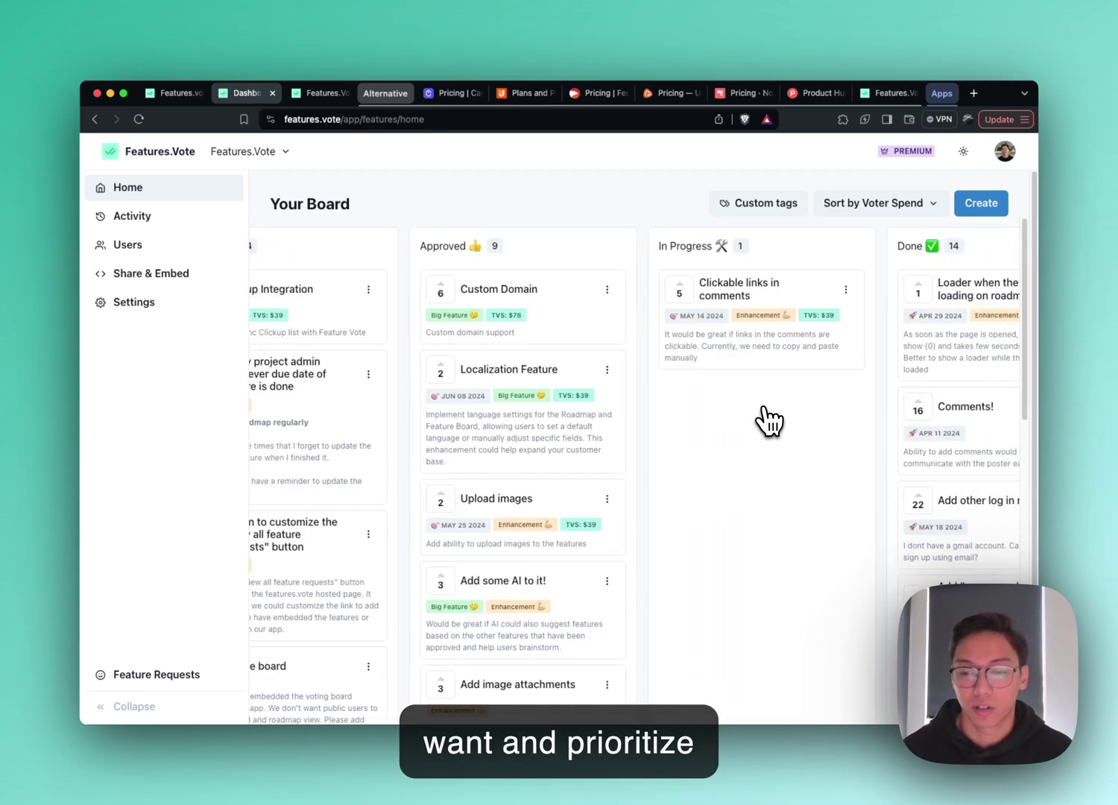
pyautogui.hscroll(-5, 768, 421)
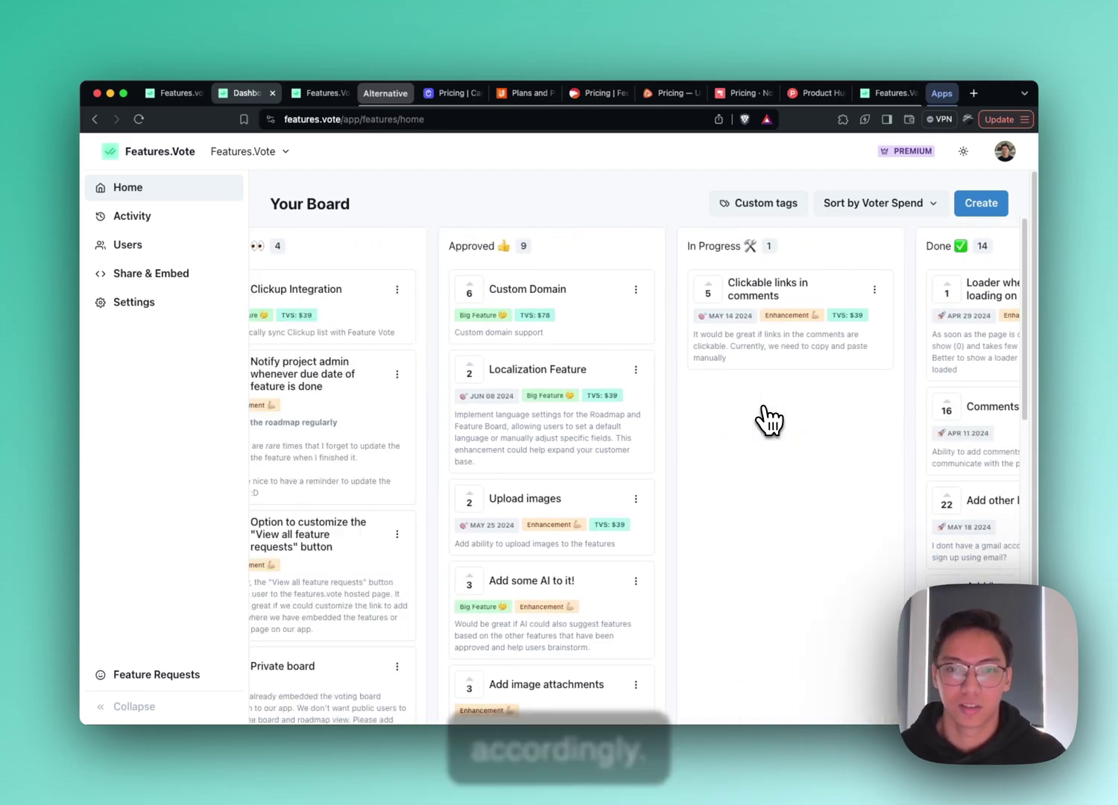
pyautogui.hscroll(-3, 644, 392)
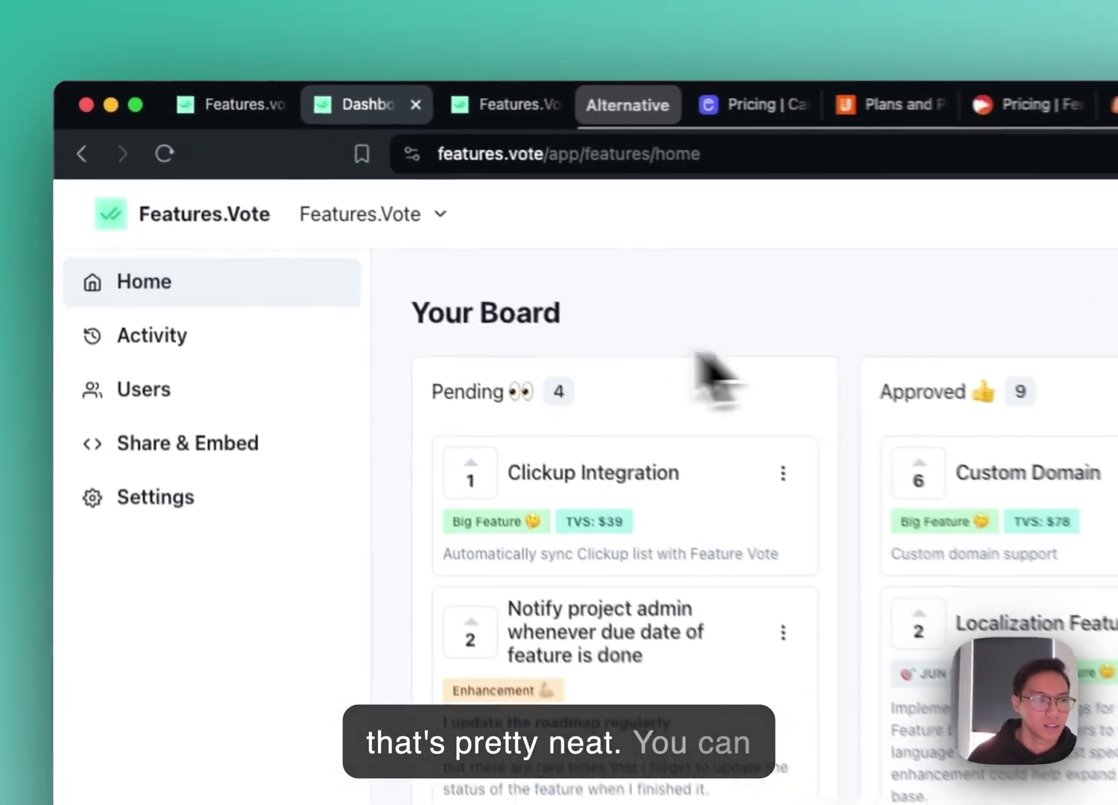
# - Open the Activity page with board views, posts, upvotes and the change log
pyautogui.click(138, 225)
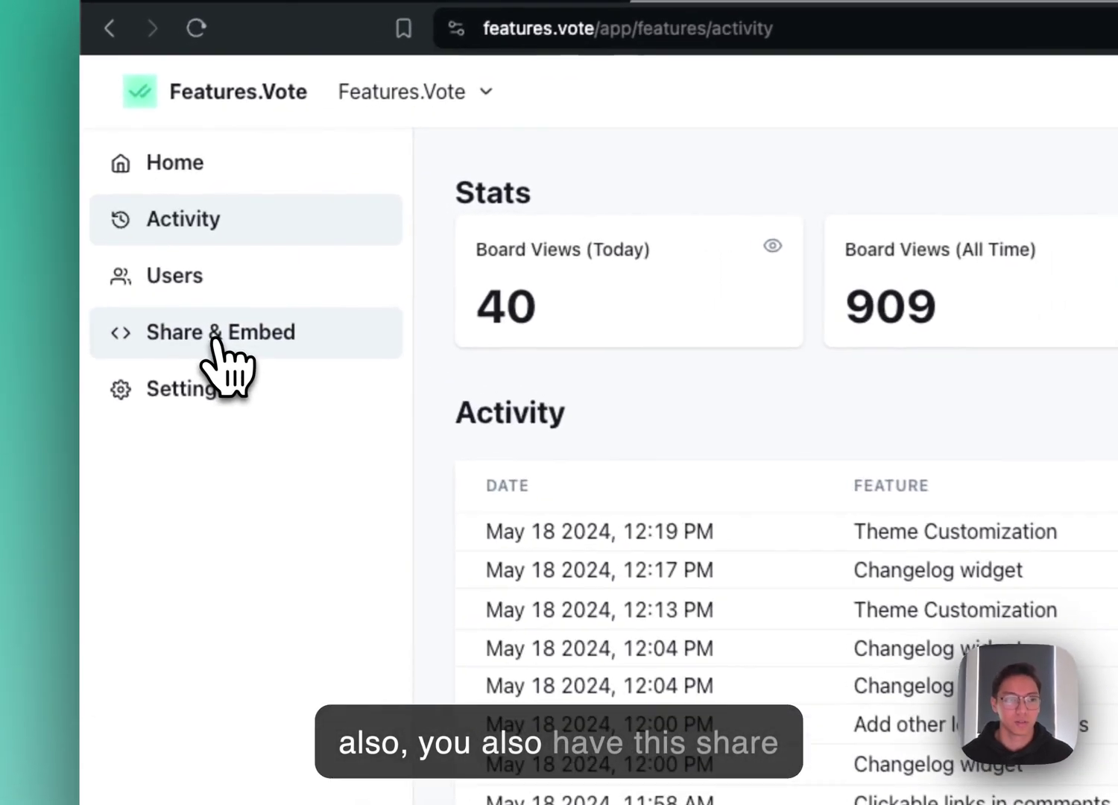
# - Open Share & Embed and copy the voting board embed script
pyautogui.click(148, 273)
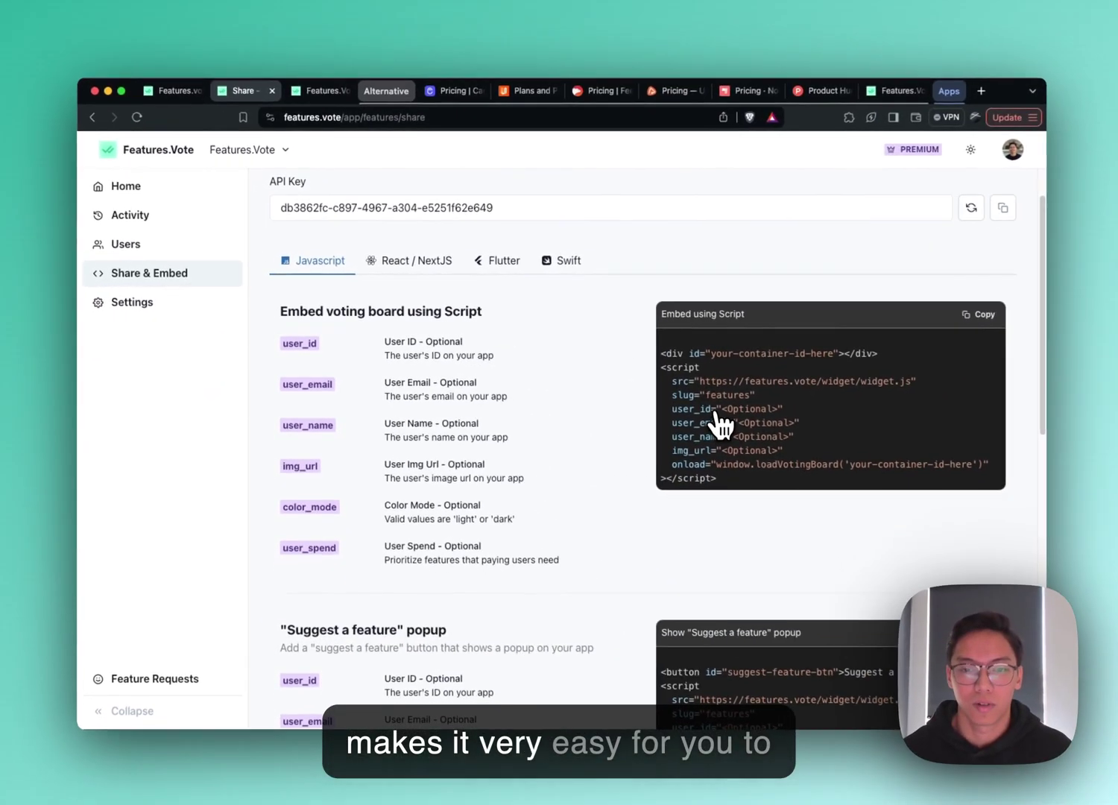
pyautogui.scroll(-5, 700, 410)
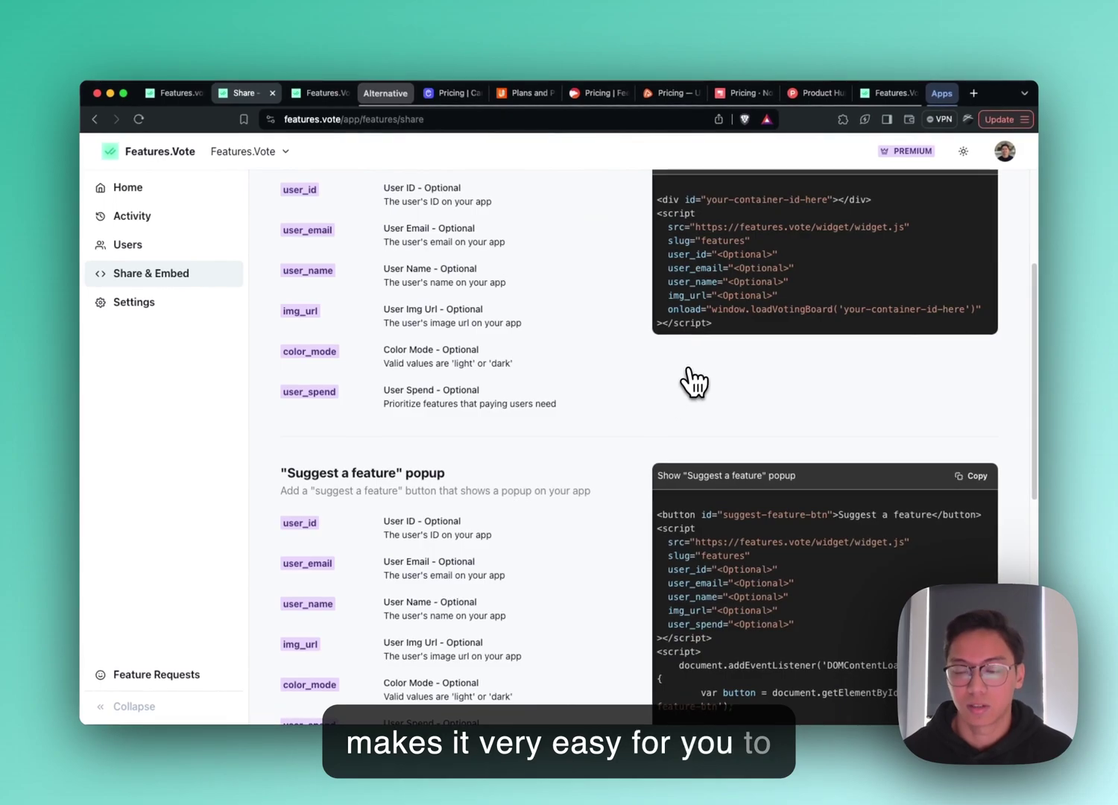
pyautogui.scroll(5, 695, 376)
pyautogui.scroll(-3, 698, 365)
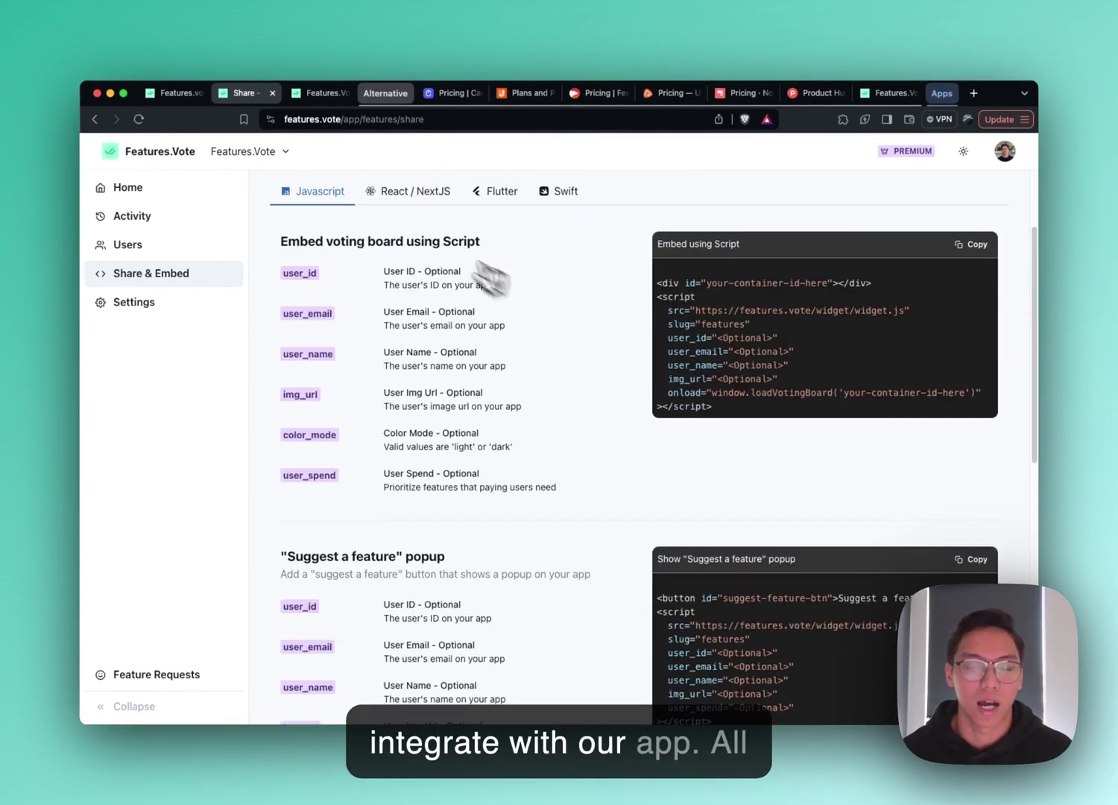
pyautogui.click(975, 248)
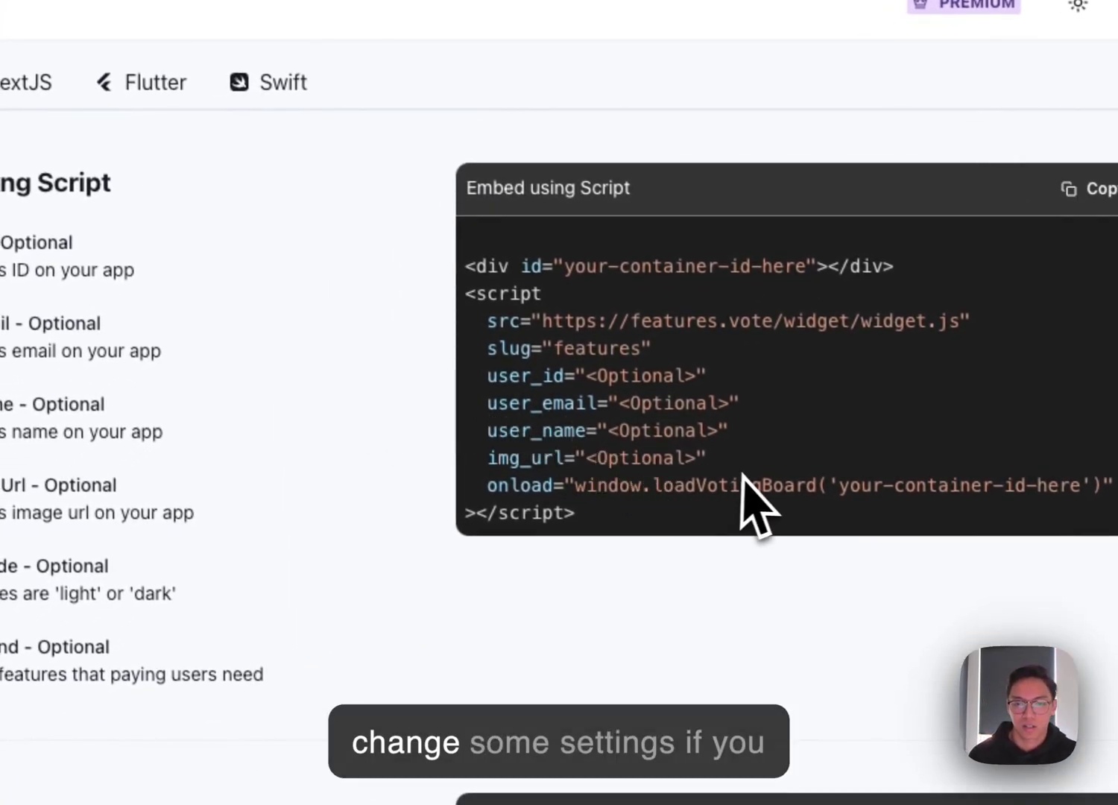
# - Select the user_id through user_name lines of the embed code, then scroll up to the API key
pyautogui.moveTo(708, 460); pyautogui.dragTo(544, 384)
pyautogui.click(489, 356)
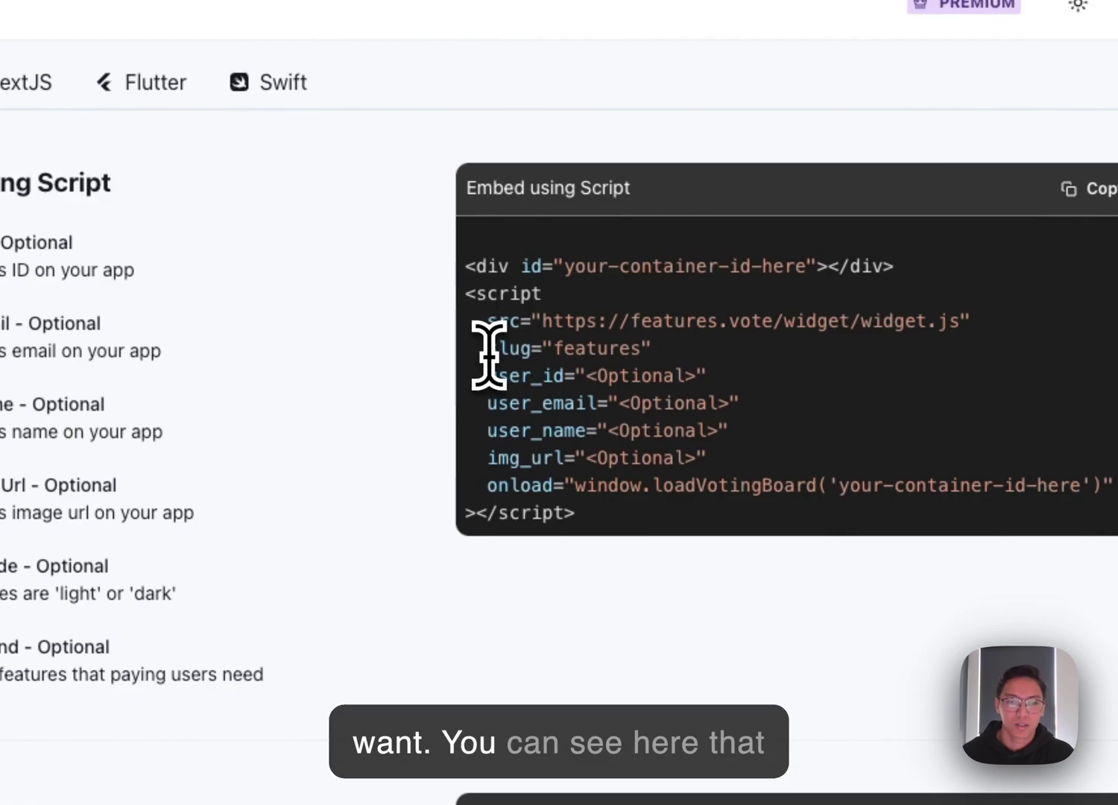
pyautogui.moveTo(489, 384); pyautogui.dragTo(702, 436)
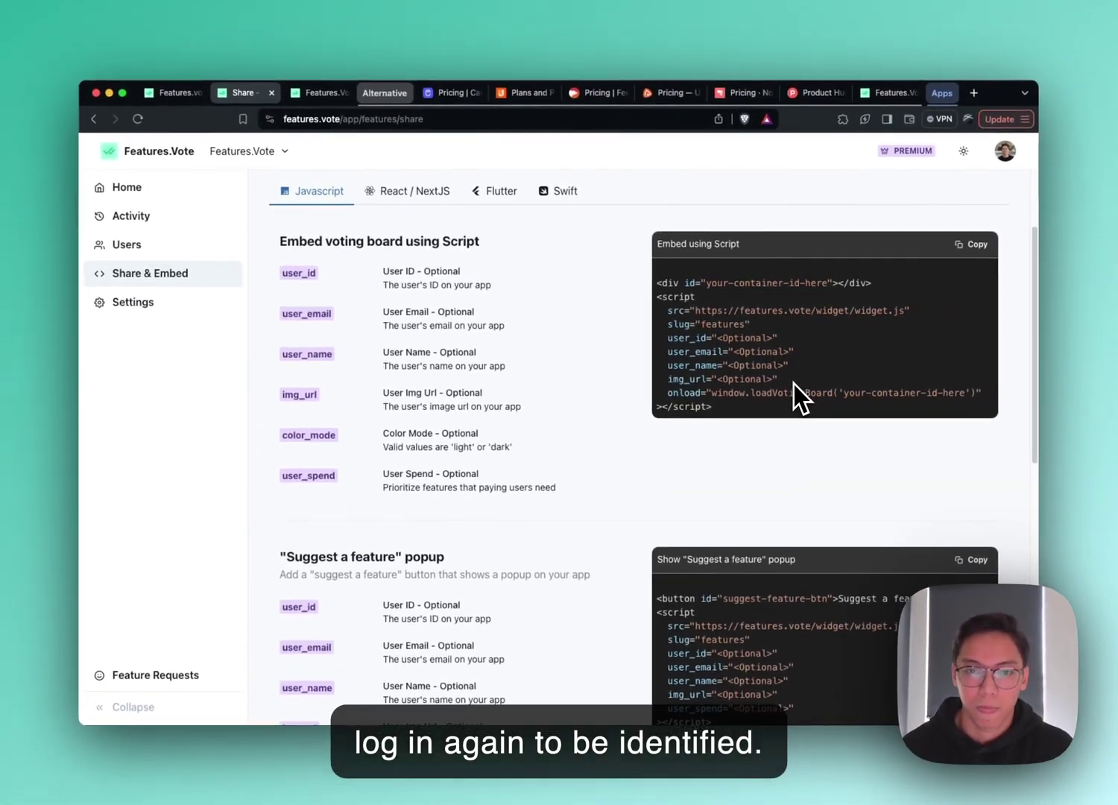
pyautogui.scroll(1, 440, 295)
pyautogui.scroll(3, 461, 291)
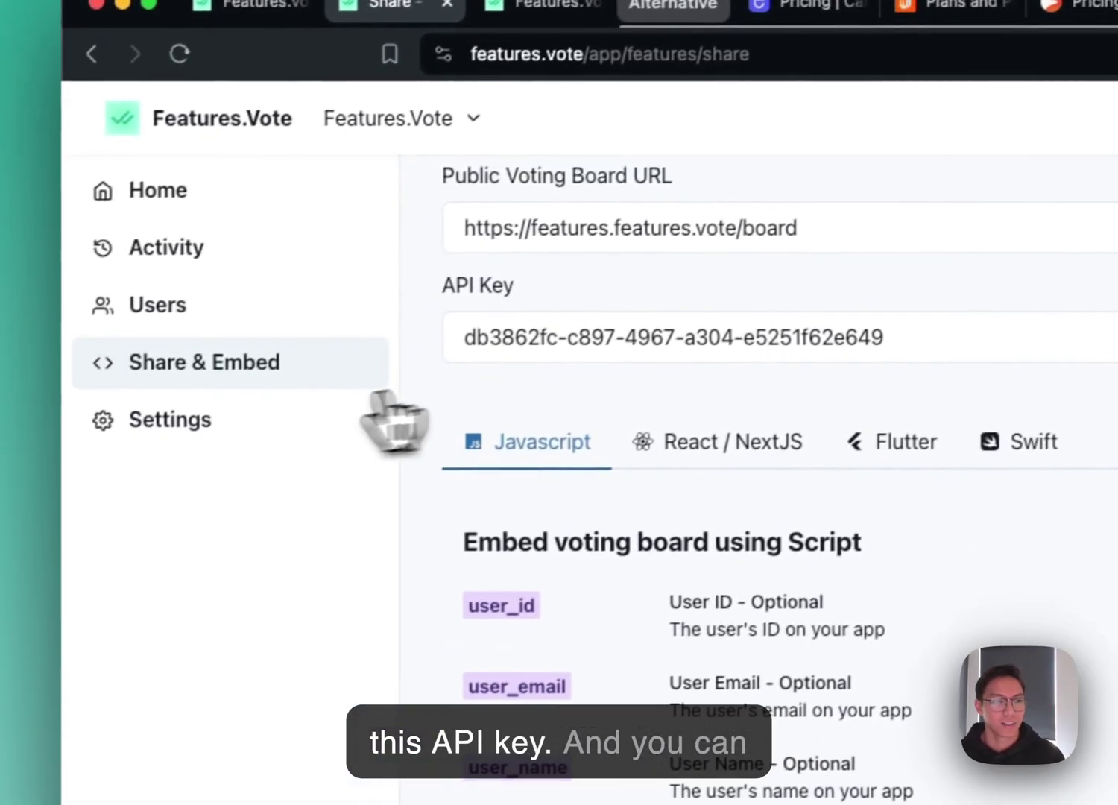
pyautogui.click(223, 414)
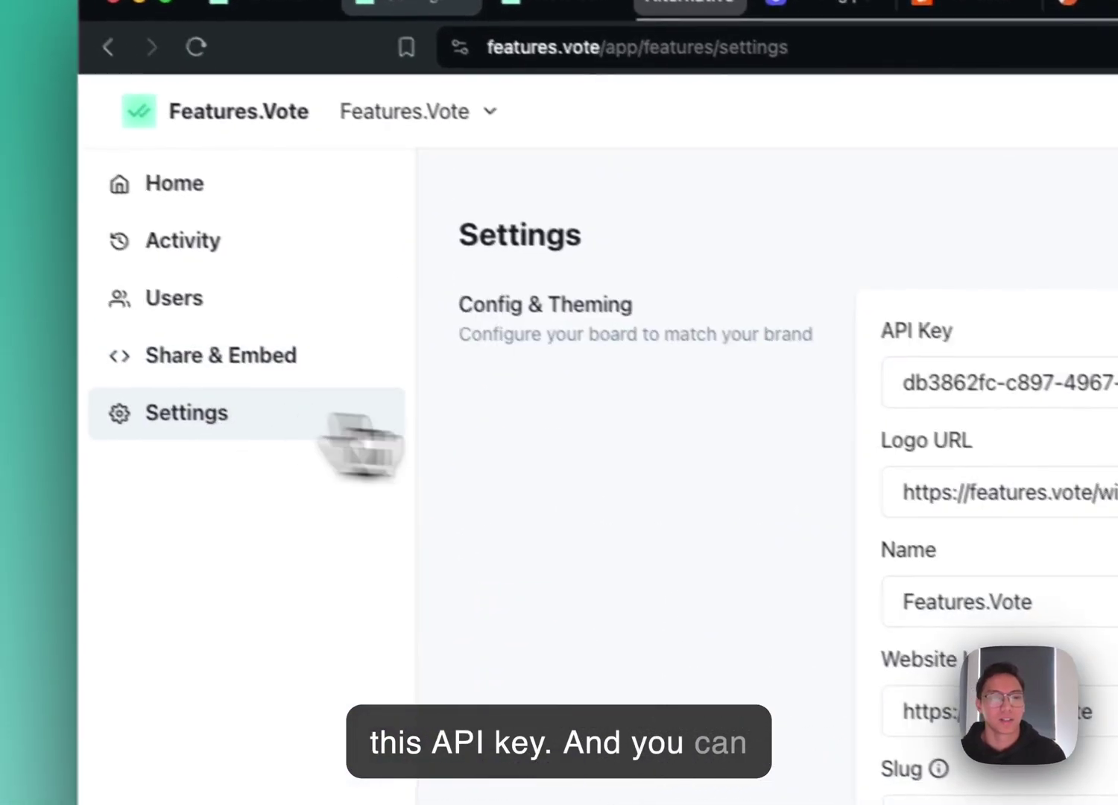
pyautogui.scroll(-5, 392, 276)
pyautogui.scroll(-2, 392, 272)
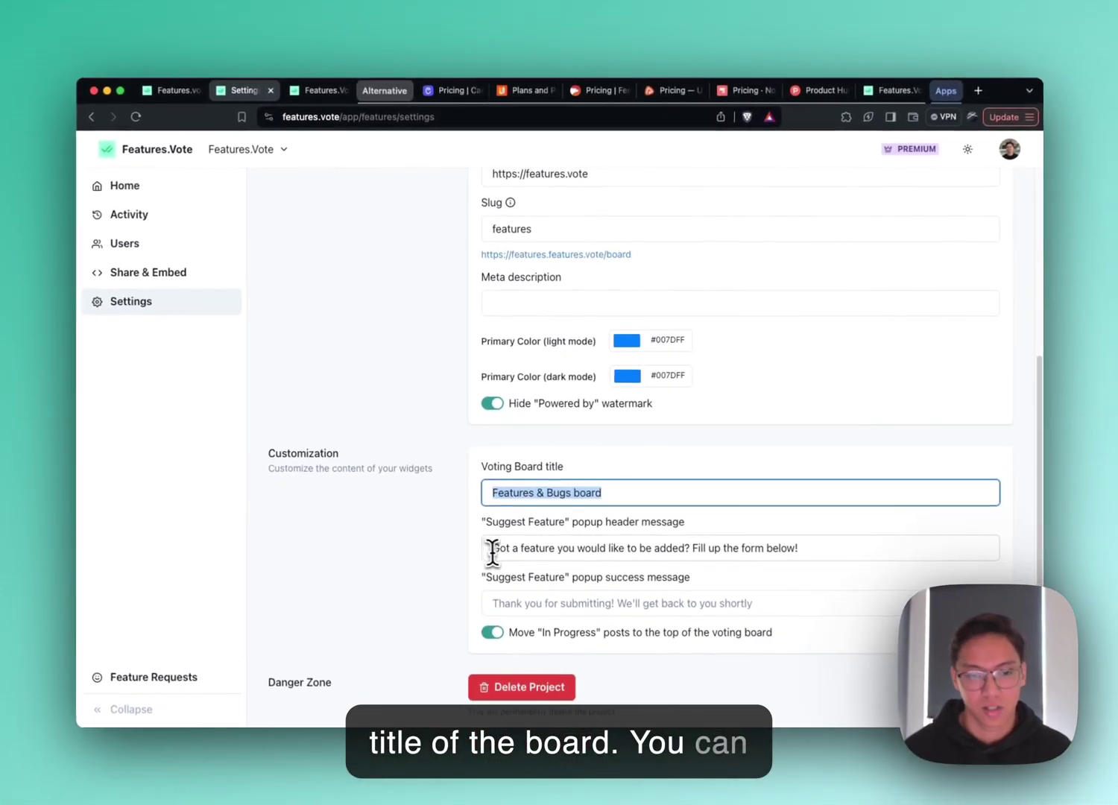
pyautogui.moveTo(492, 548); pyautogui.dragTo(730, 550)
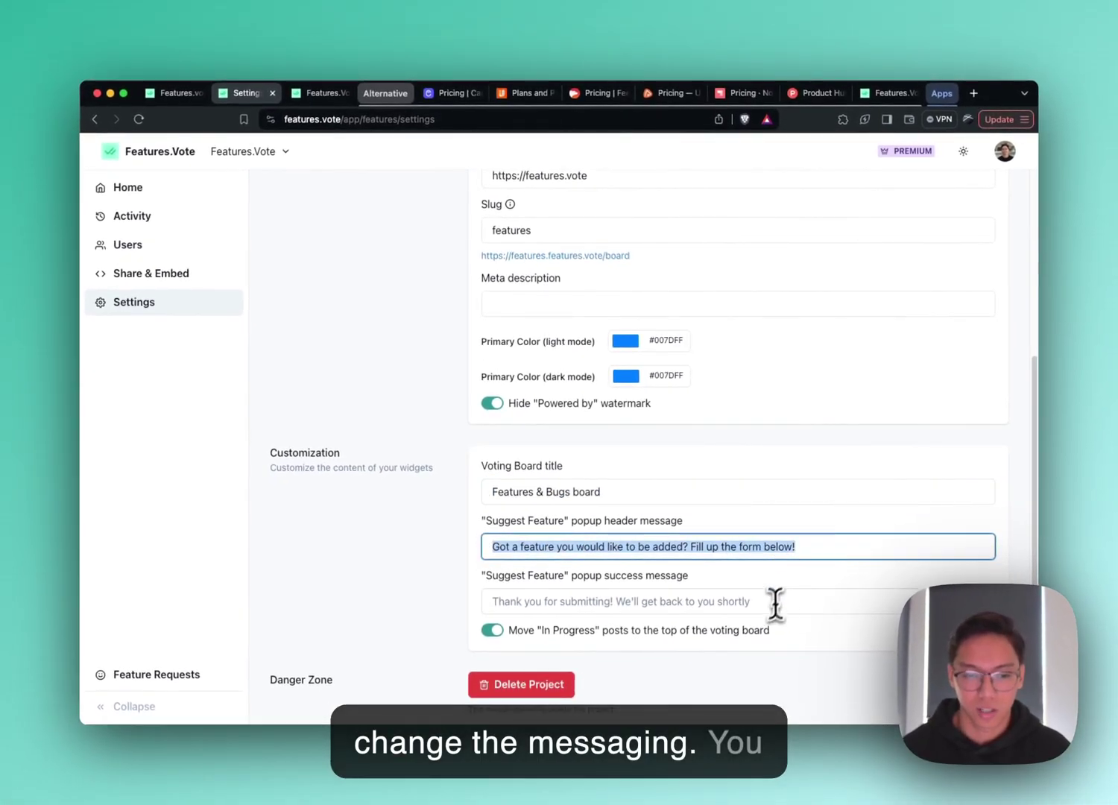
pyautogui.scroll(1, 667, 349)
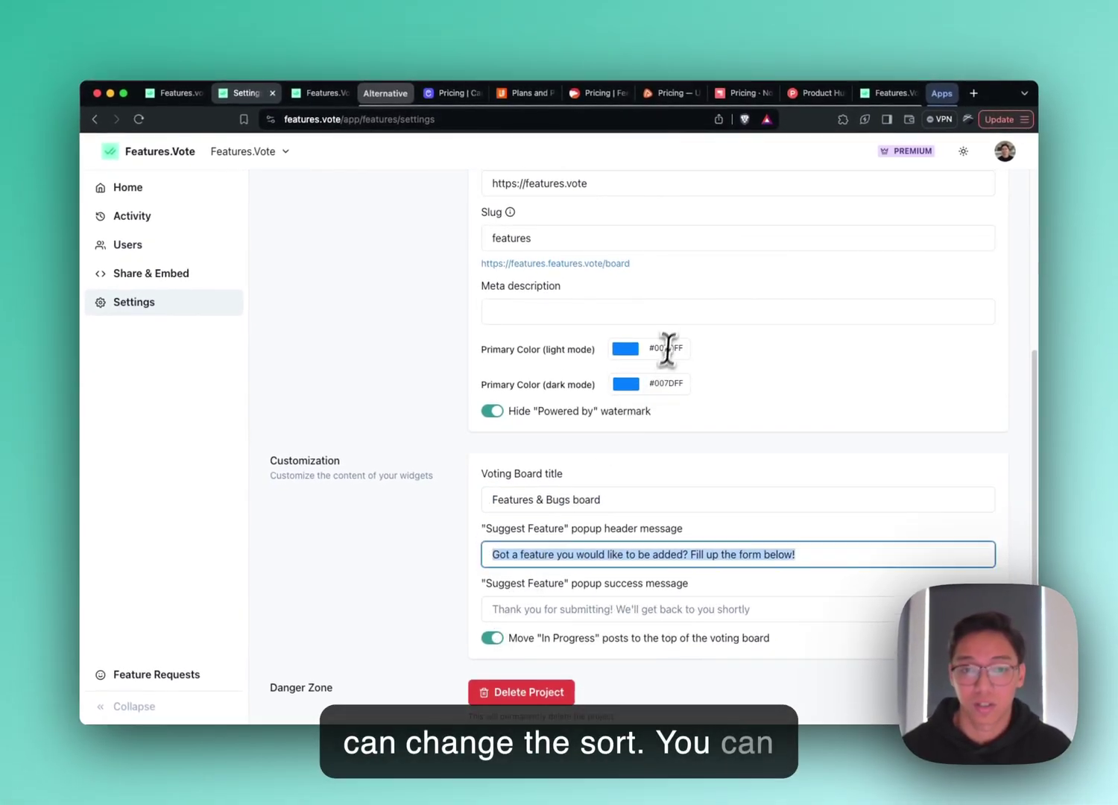
pyautogui.scroll(1, 602, 370)
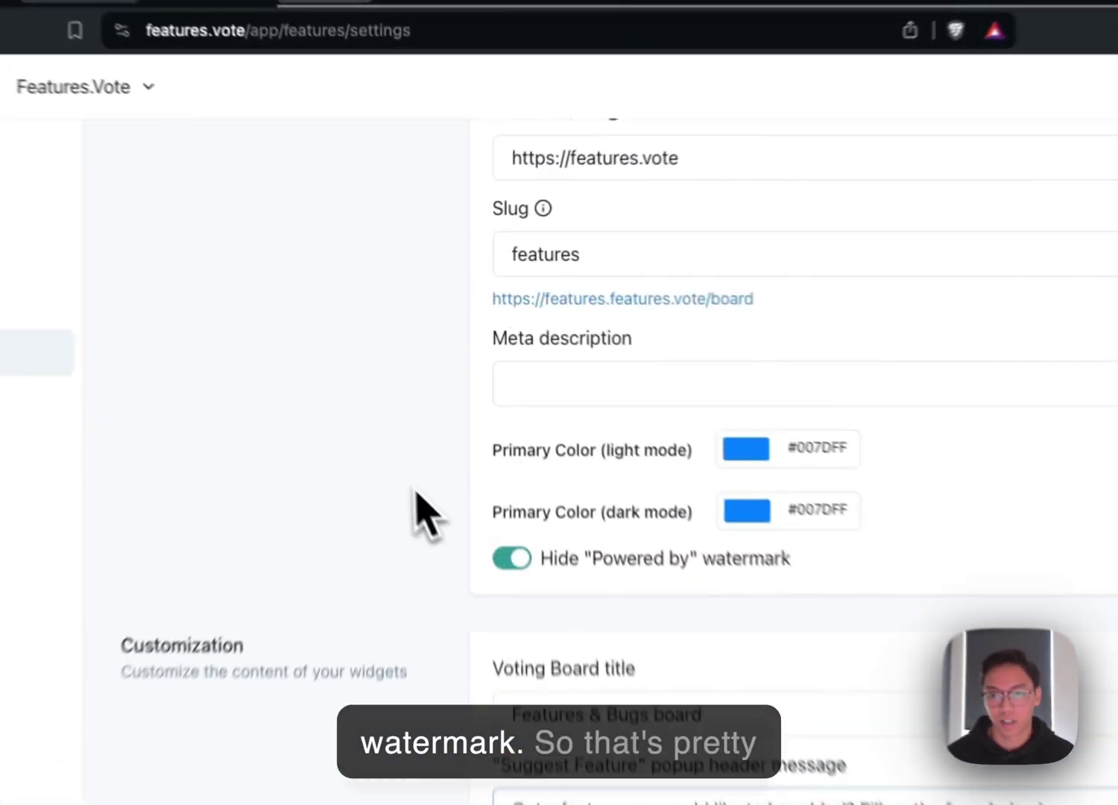
pyautogui.scroll(5, 437, 374)
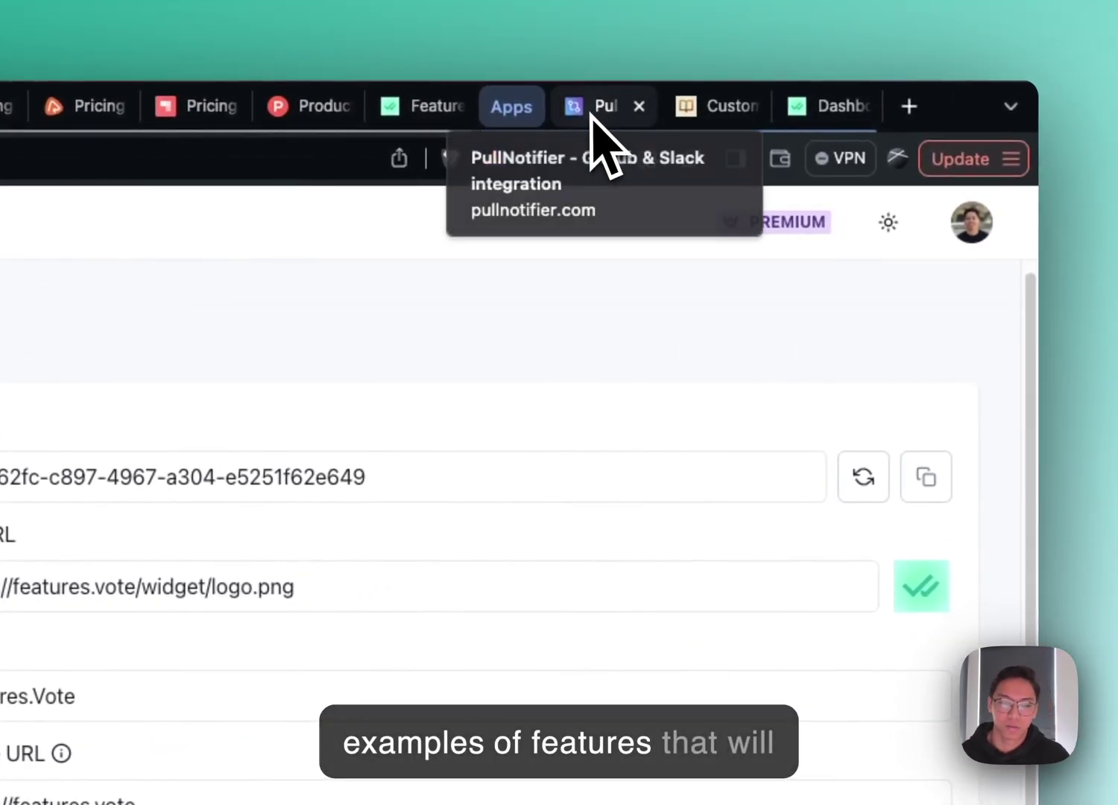
# - Switch to PullNotifier and open its embedded Feature Requests board
pyautogui.click(592, 112)
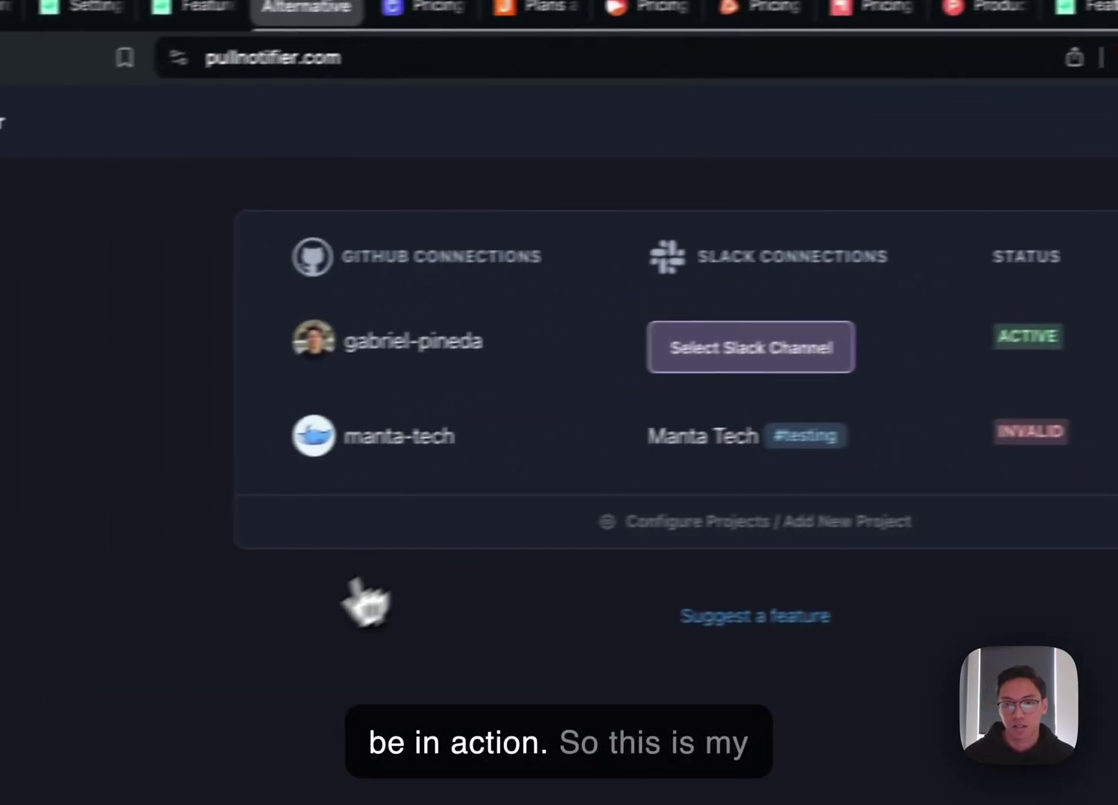
pyautogui.click(79, 717)
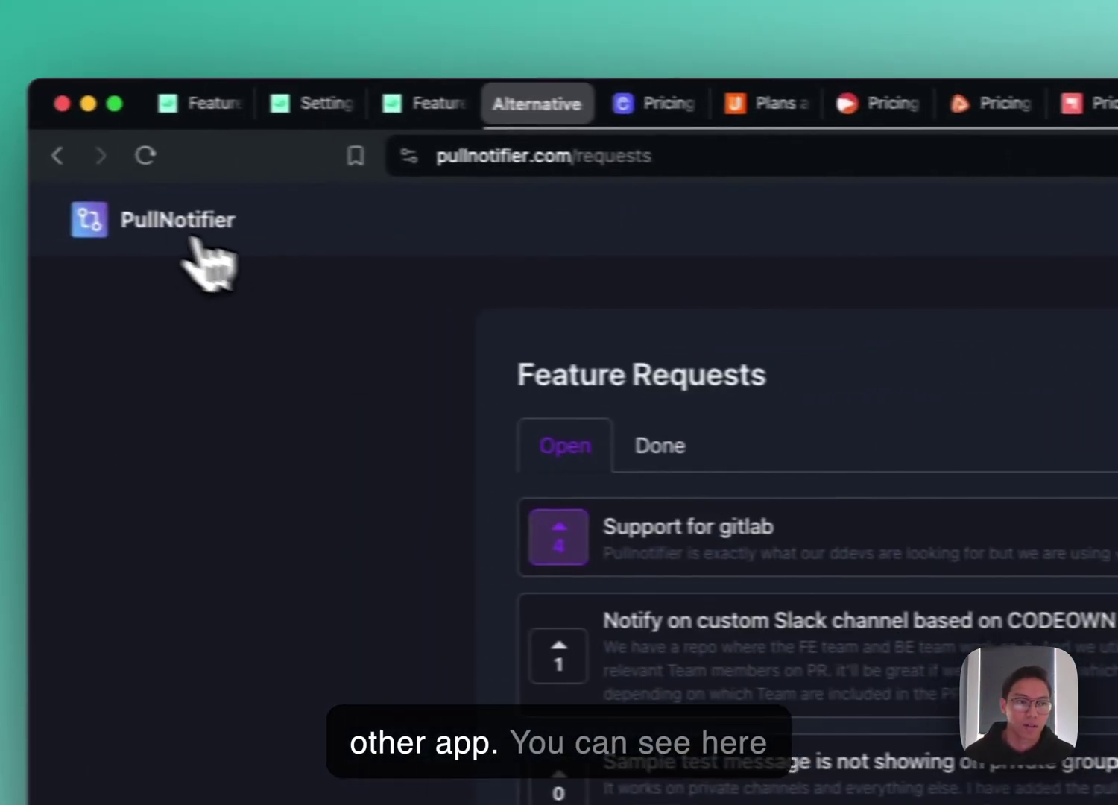
pyautogui.click(287, 231)
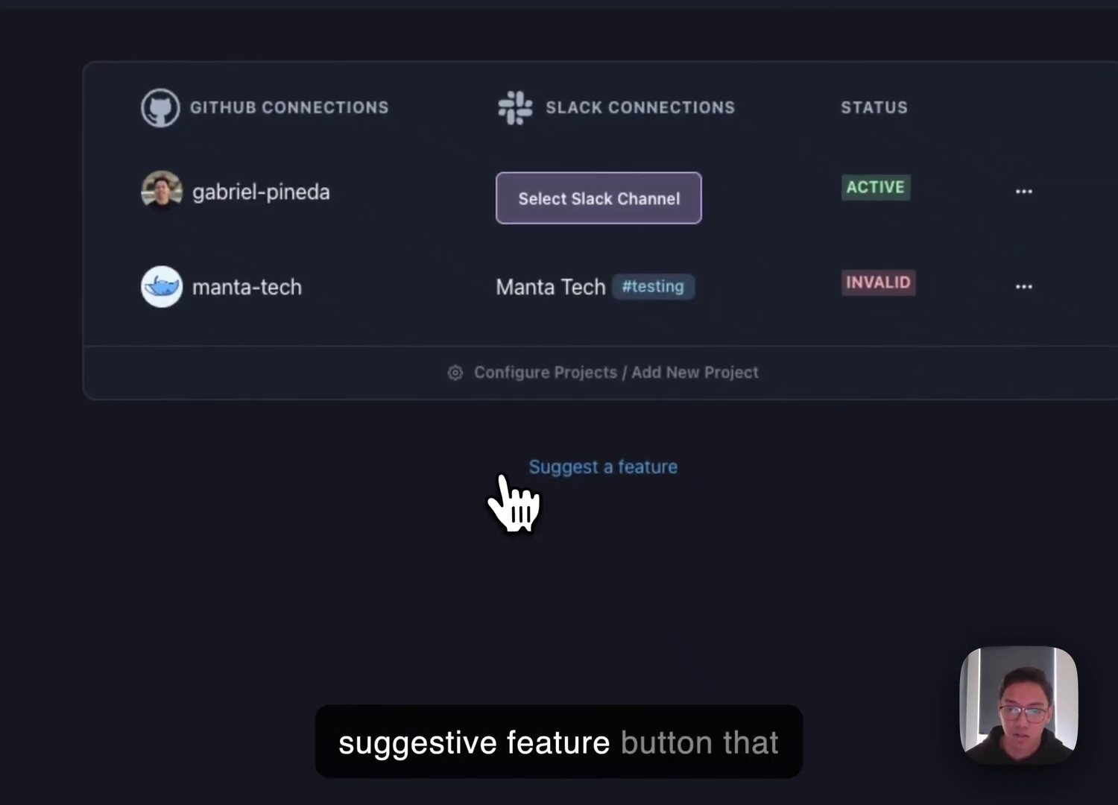
pyautogui.click(566, 473)
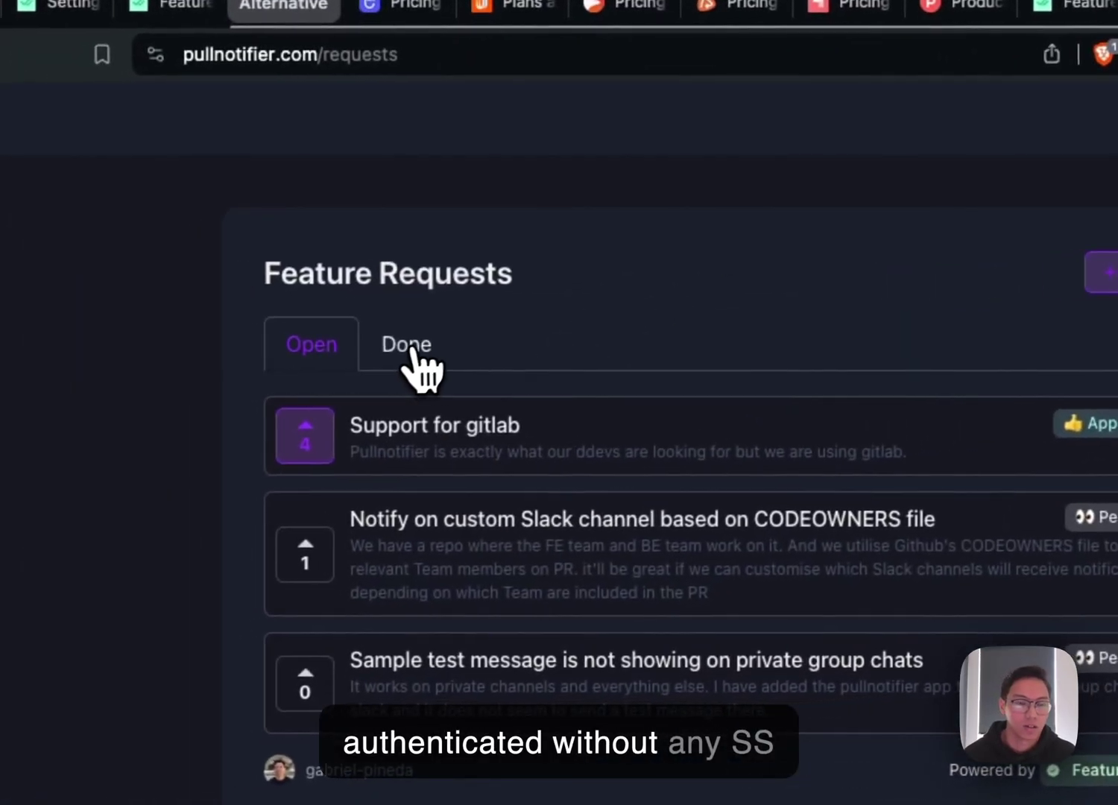
# - Preview completed requests, return to open ones, and try the new-request form
pyautogui.click(410, 350)
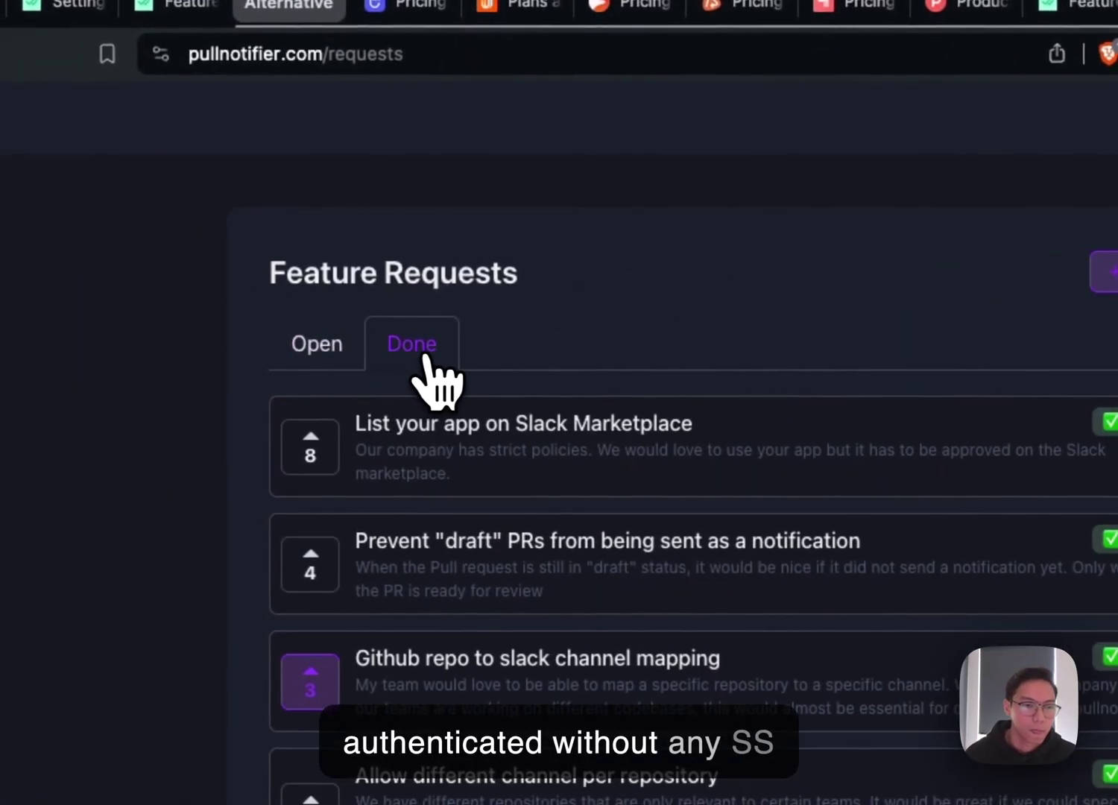
pyautogui.click(324, 339)
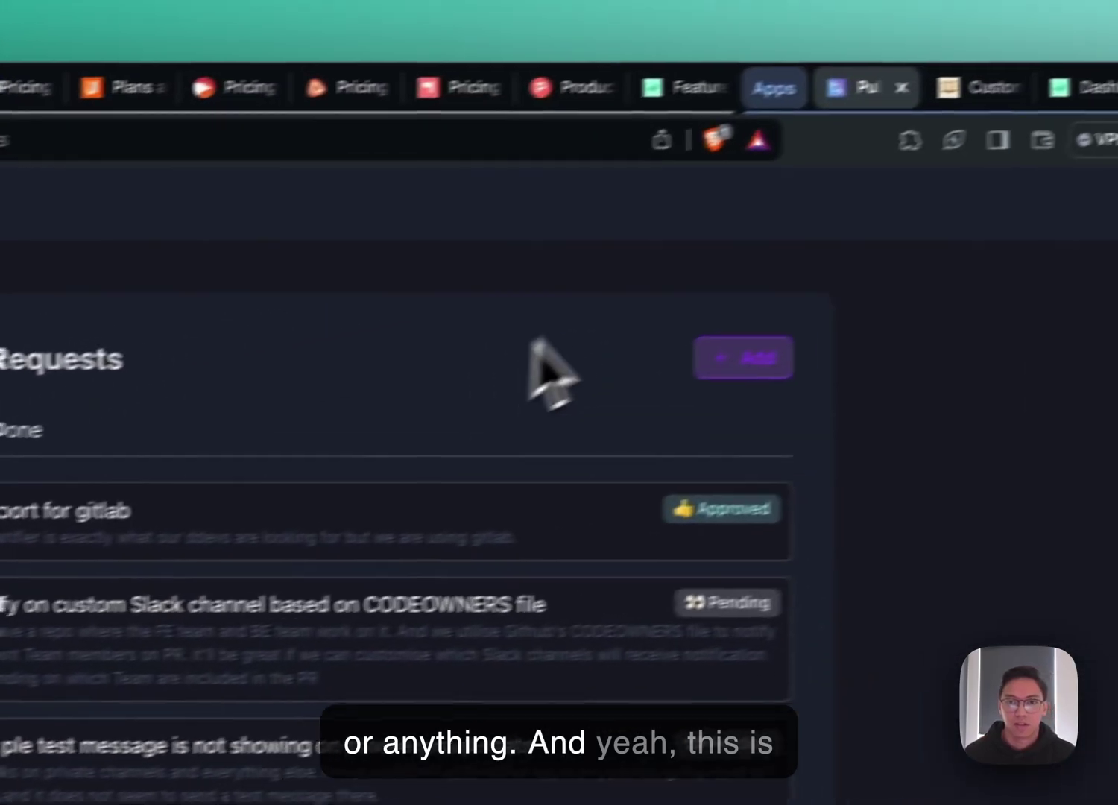
pyautogui.click(1107, 271)
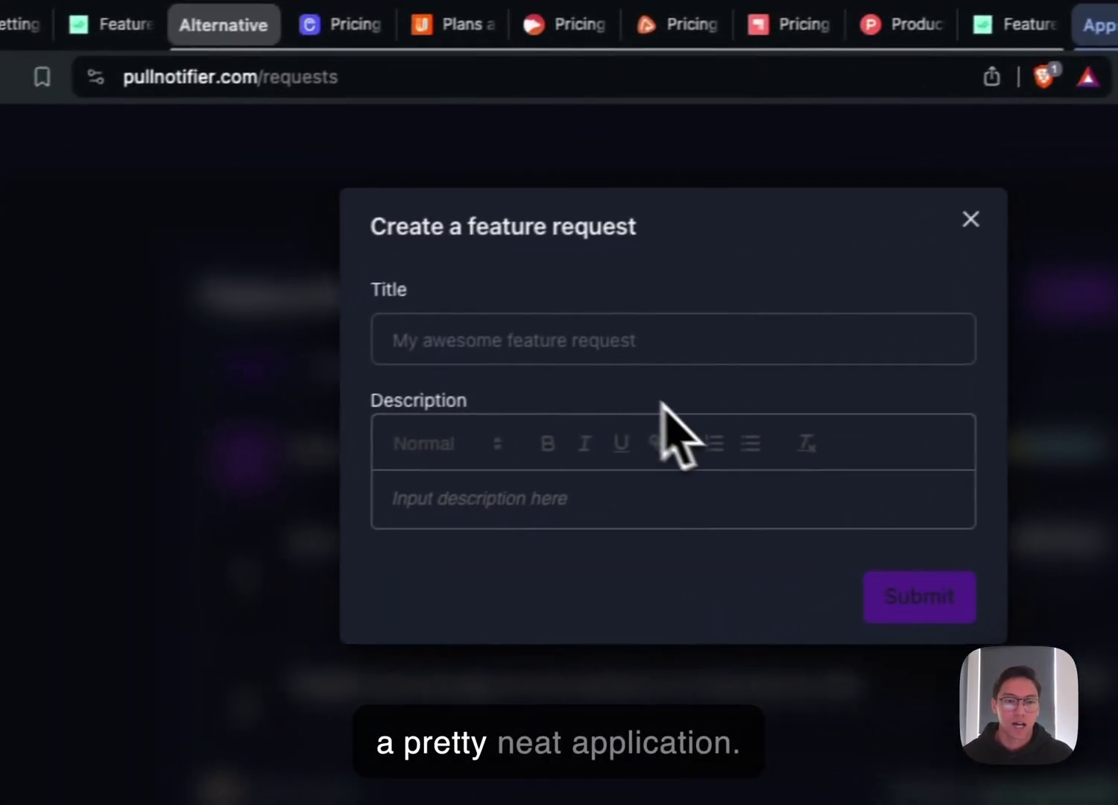
pyautogui.click(67, 477)
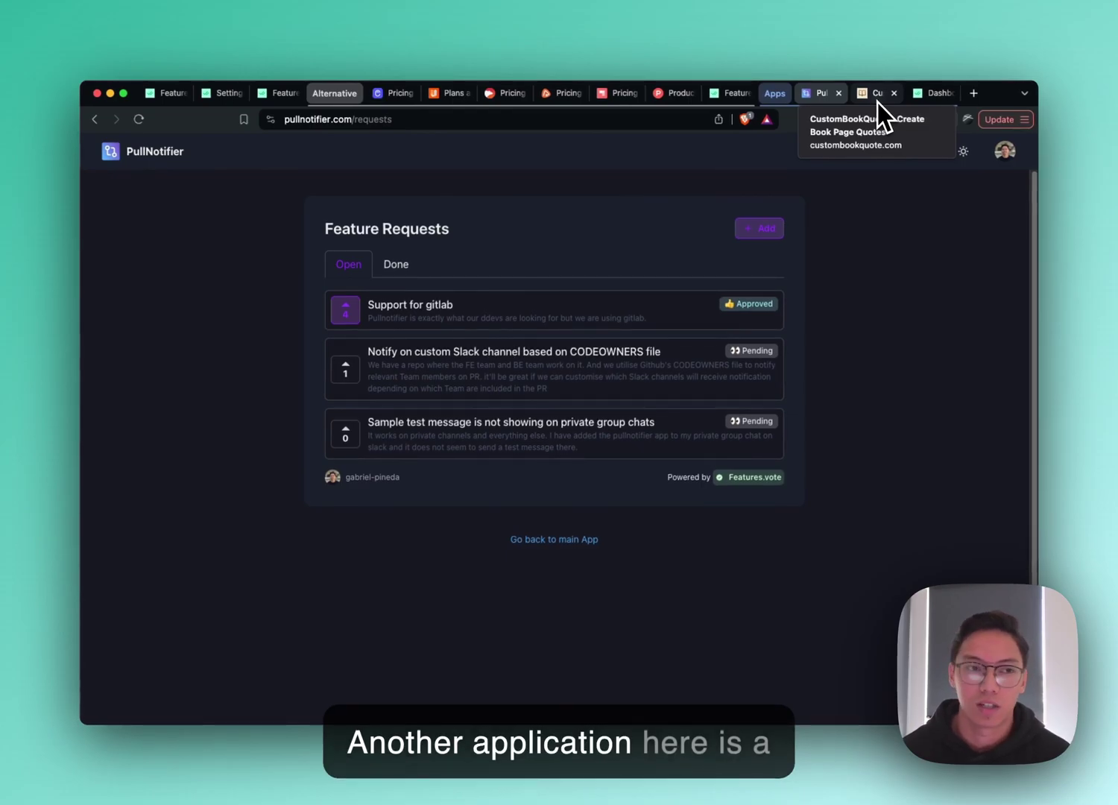
# - In CustomBookQuote, open the embedded Features.Vote 'Create a feature request' form via Suggest a feature
pyautogui.click(878, 103)
pyautogui.click(791, 180)
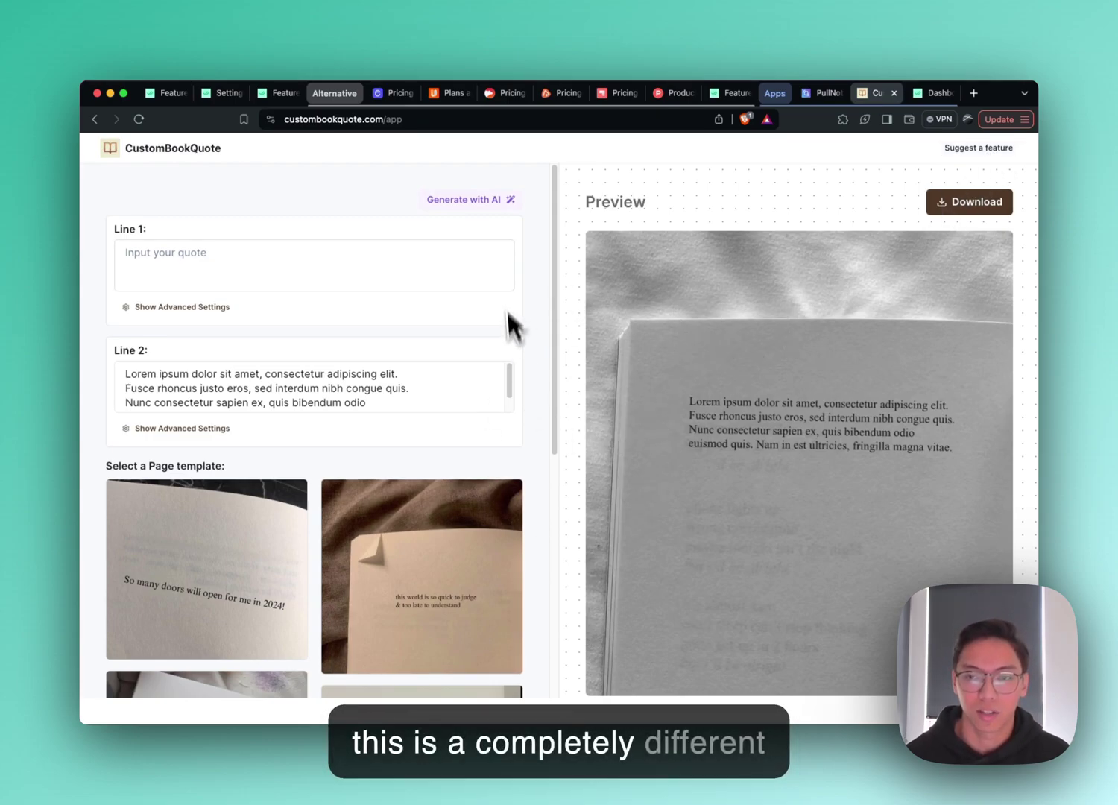
pyautogui.click(980, 149)
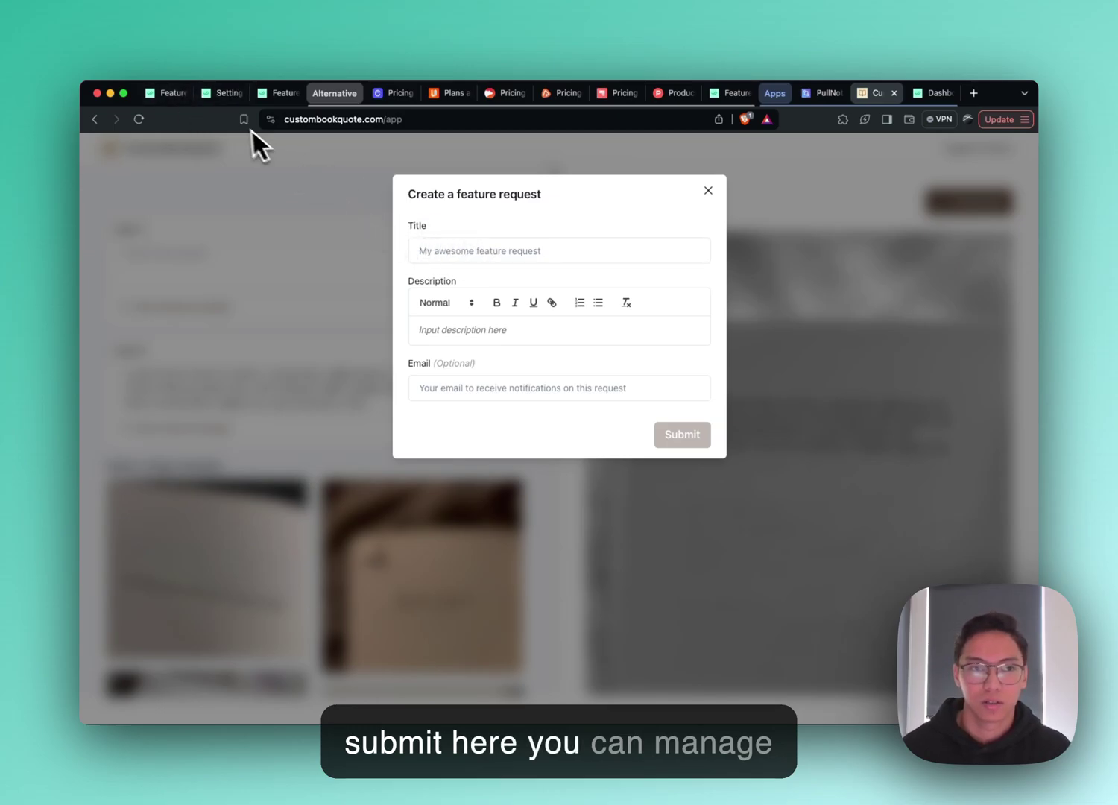
pyautogui.click(225, 98)
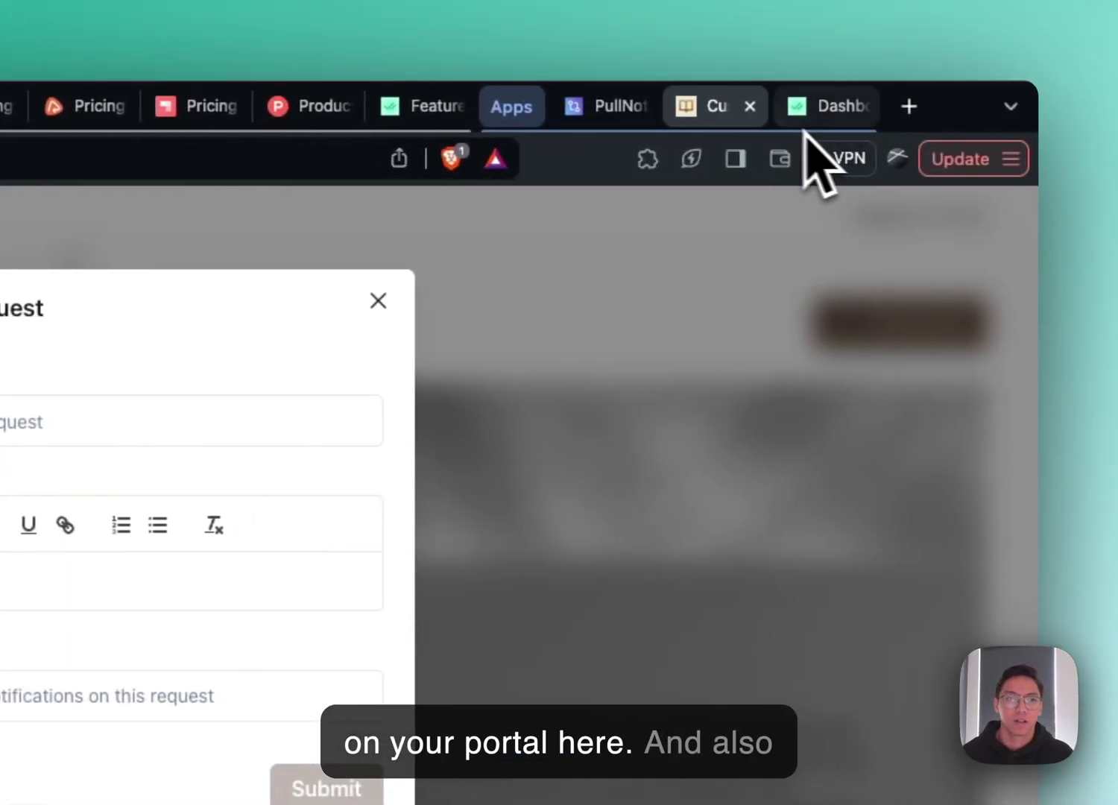
# - Browse the Features & Bugs board's open requests, checking the Done list before returning to Open
pyautogui.click(849, 106)
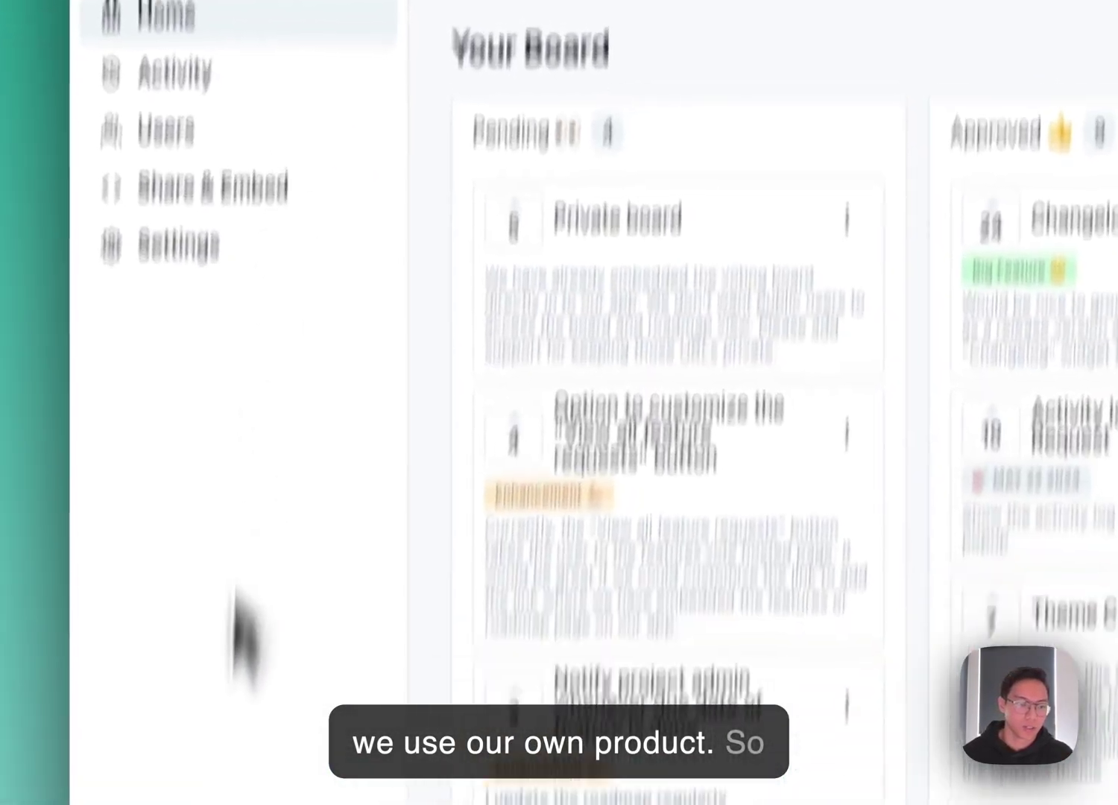
pyautogui.click(237, 661)
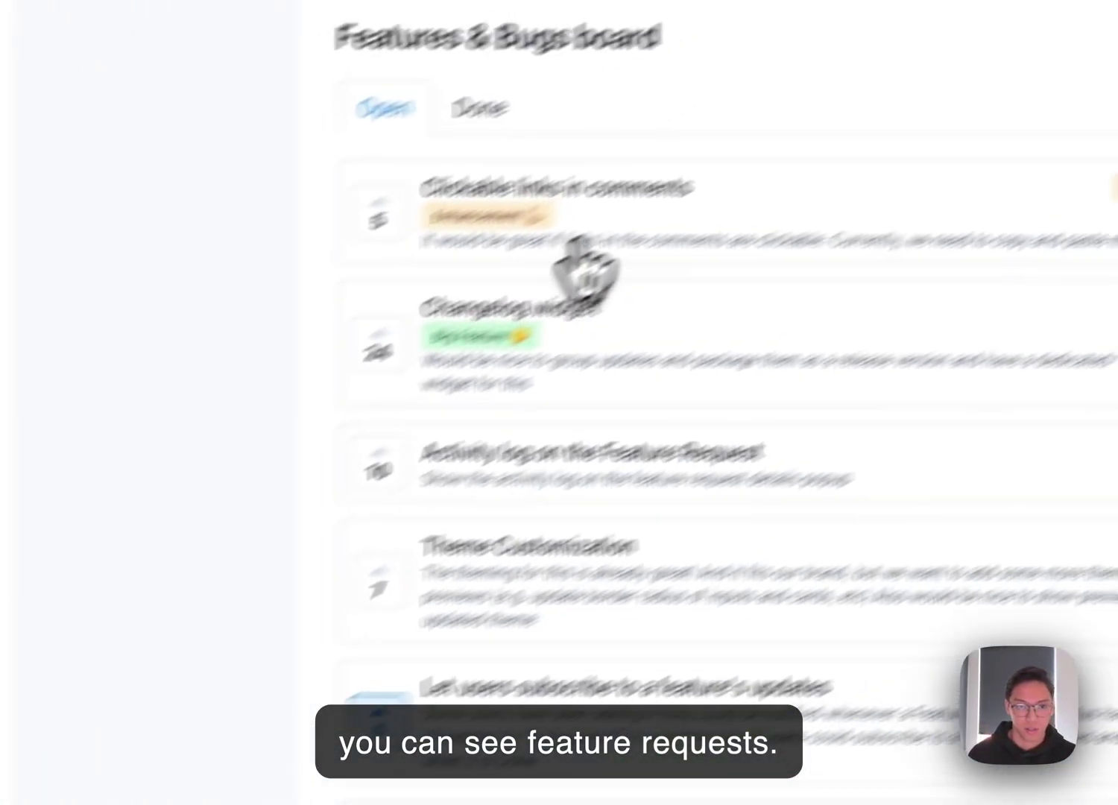
pyautogui.scroll(-2, 701, 477)
pyautogui.scroll(-8, 685, 436)
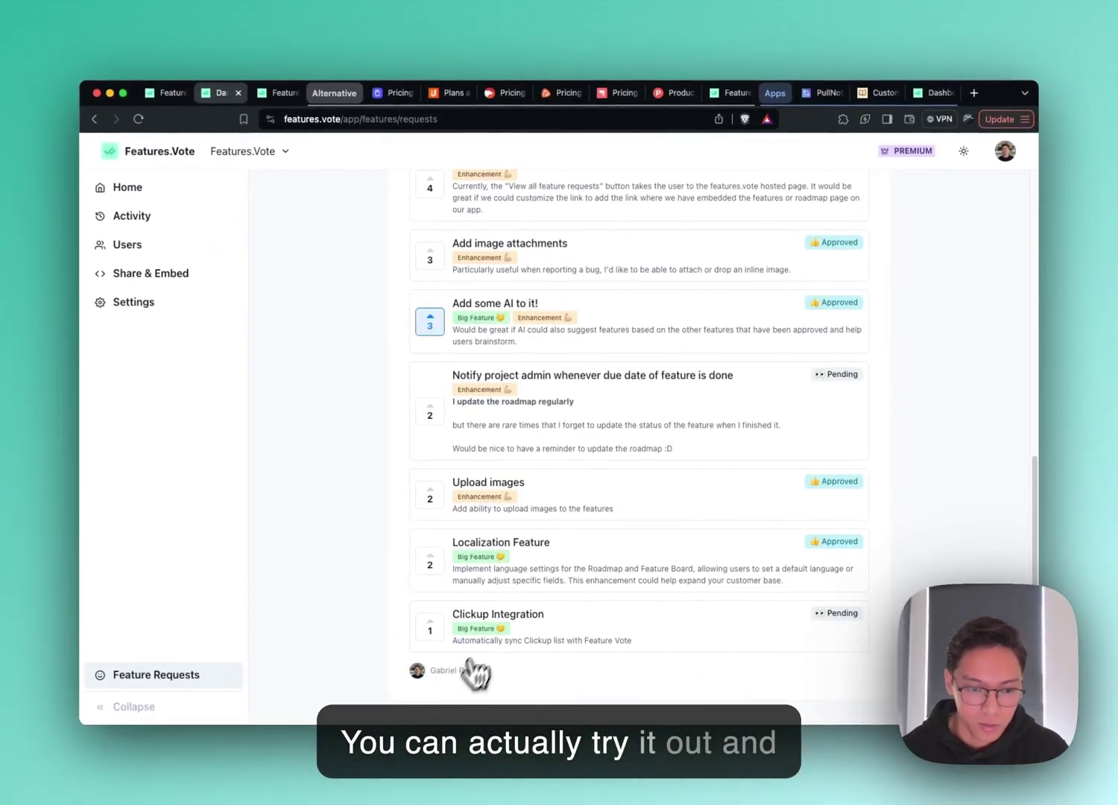
pyautogui.scroll(10, 591, 362)
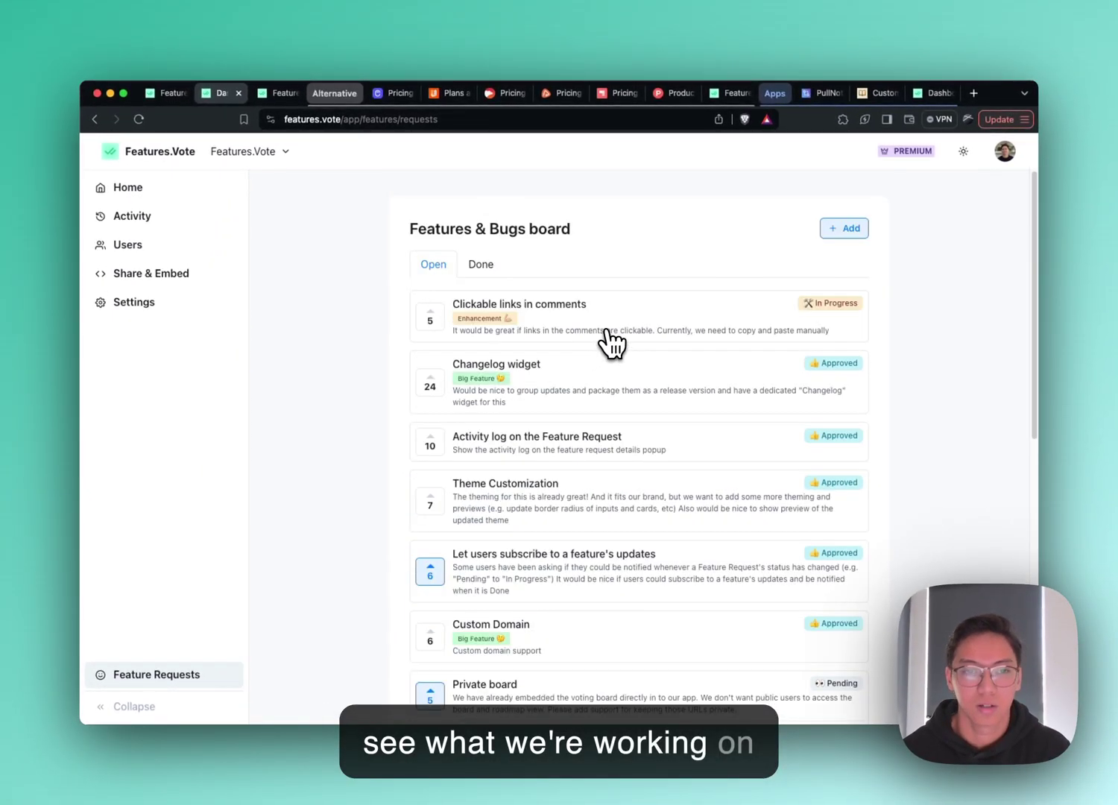
pyautogui.click(491, 270)
pyautogui.click(438, 257)
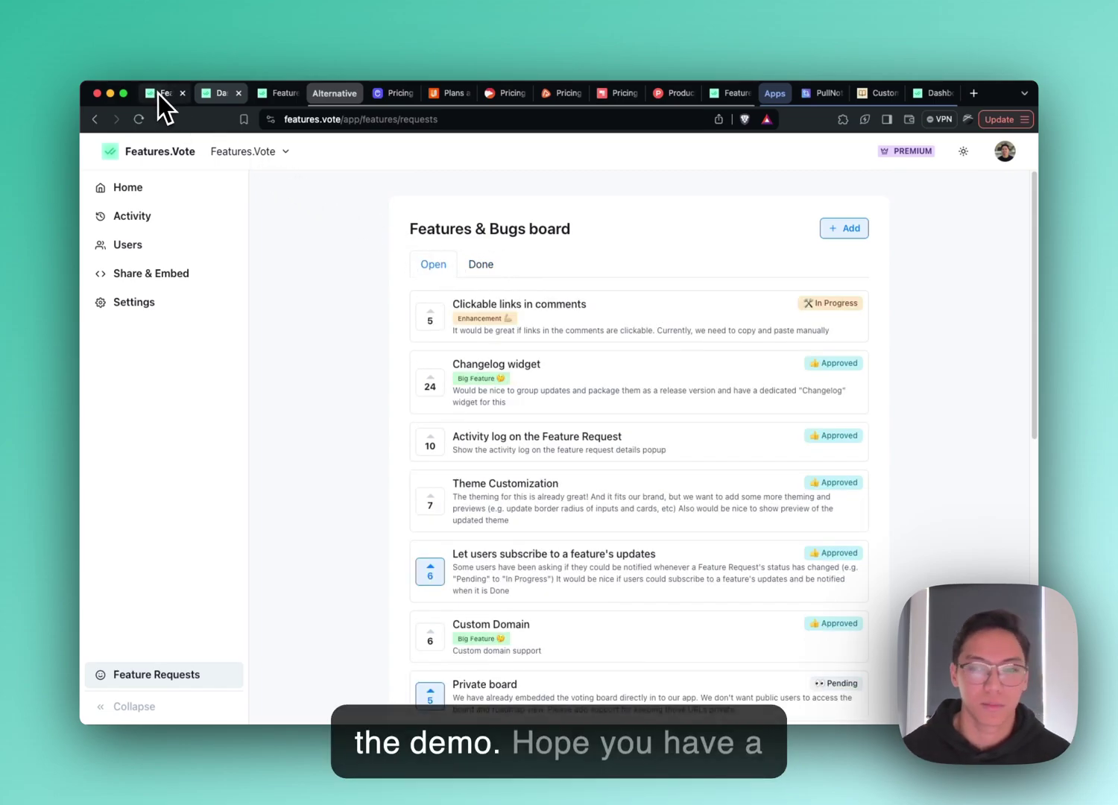